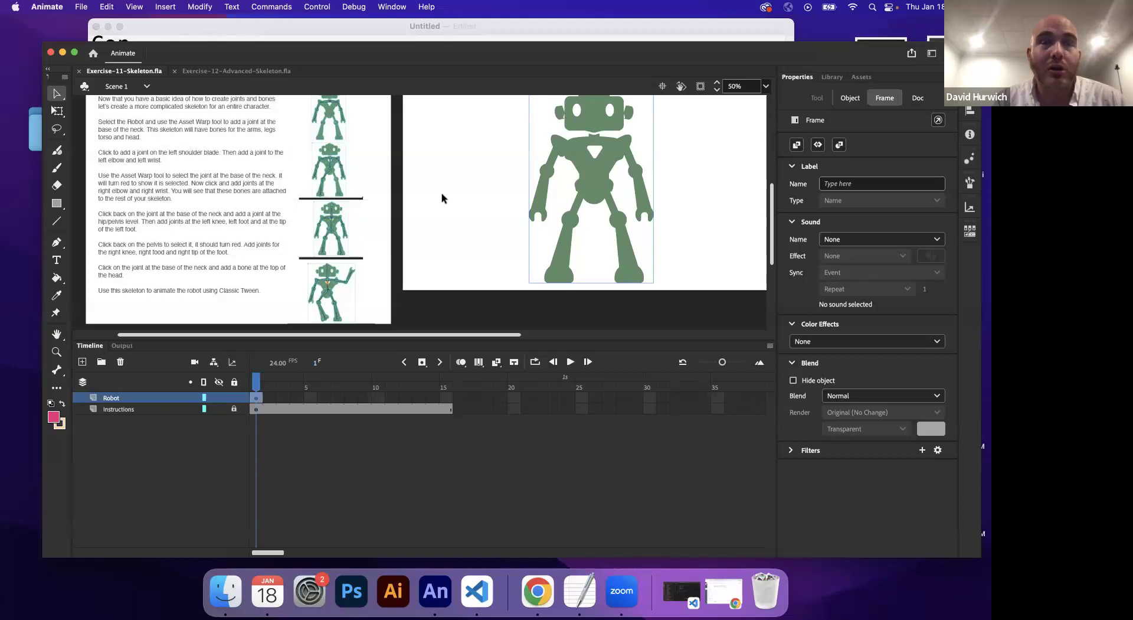
Step: Switch to the TextEdit notes, highlight the line "Animation is more rigid" under the tweens' cons, and return to Animate
click(579, 585)
scroll(183, 177, up, 5)
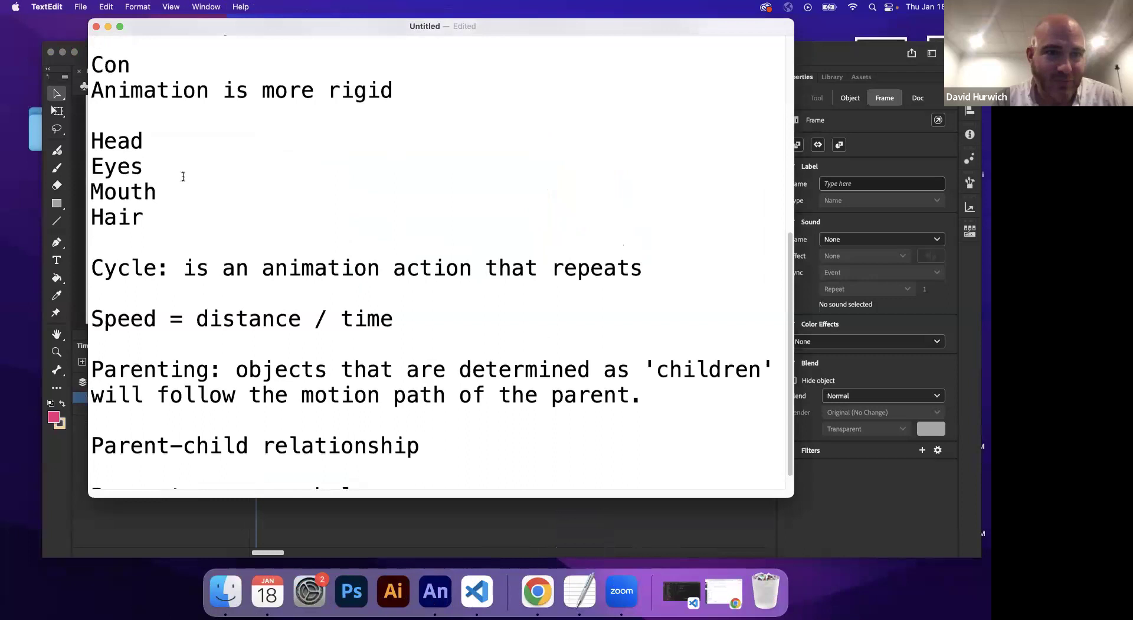
scroll(265, 144, up, 1)
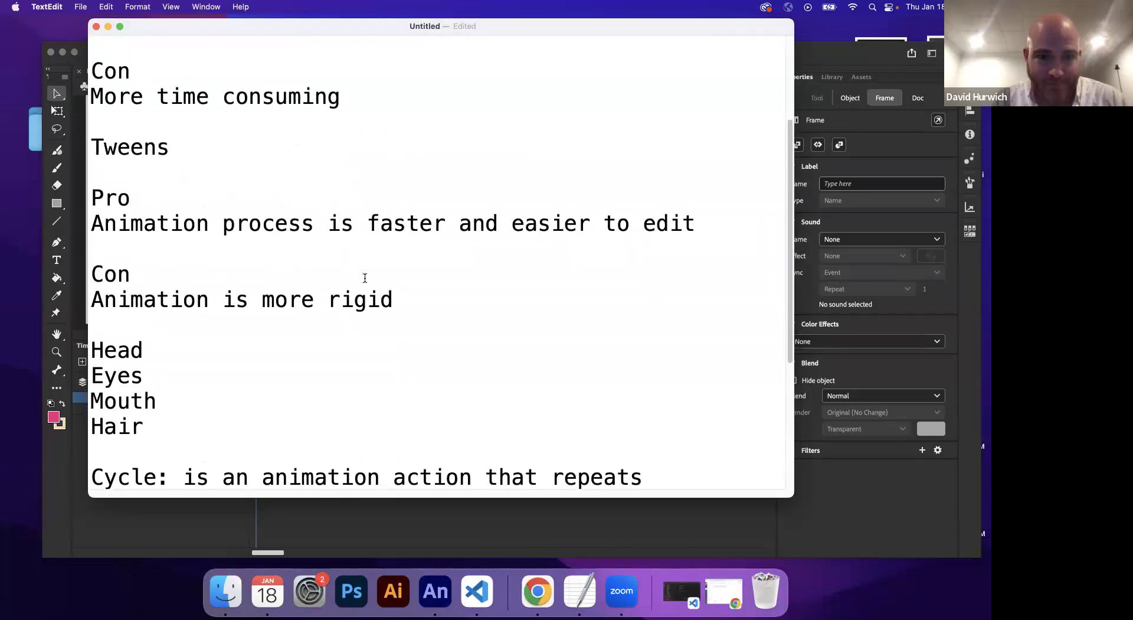
drag(415, 306, 78, 307)
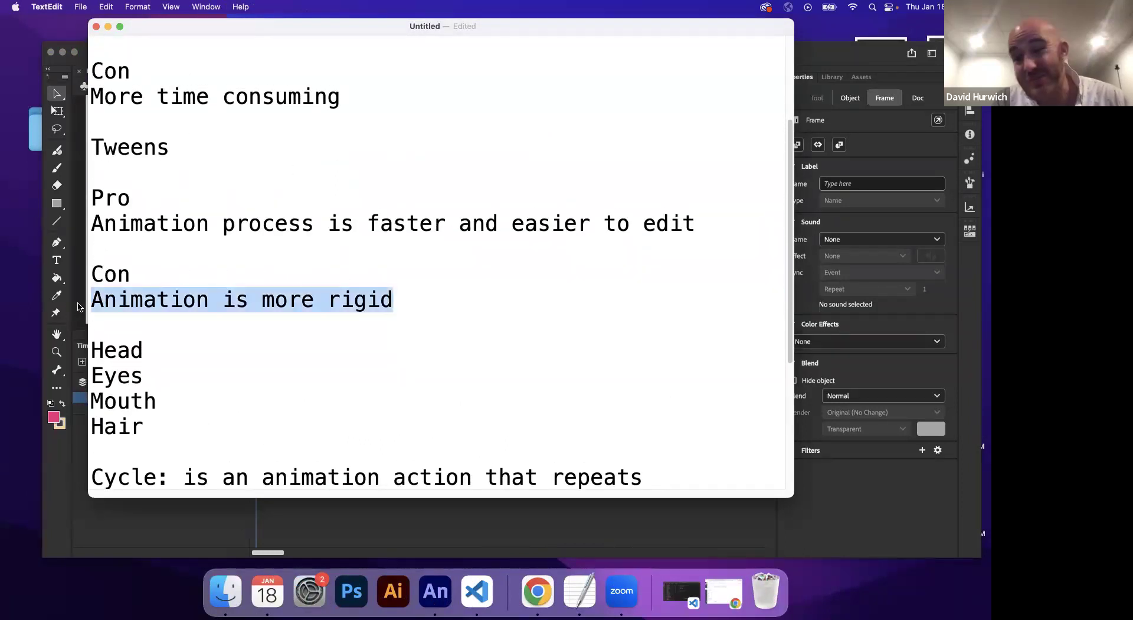
click(78, 303)
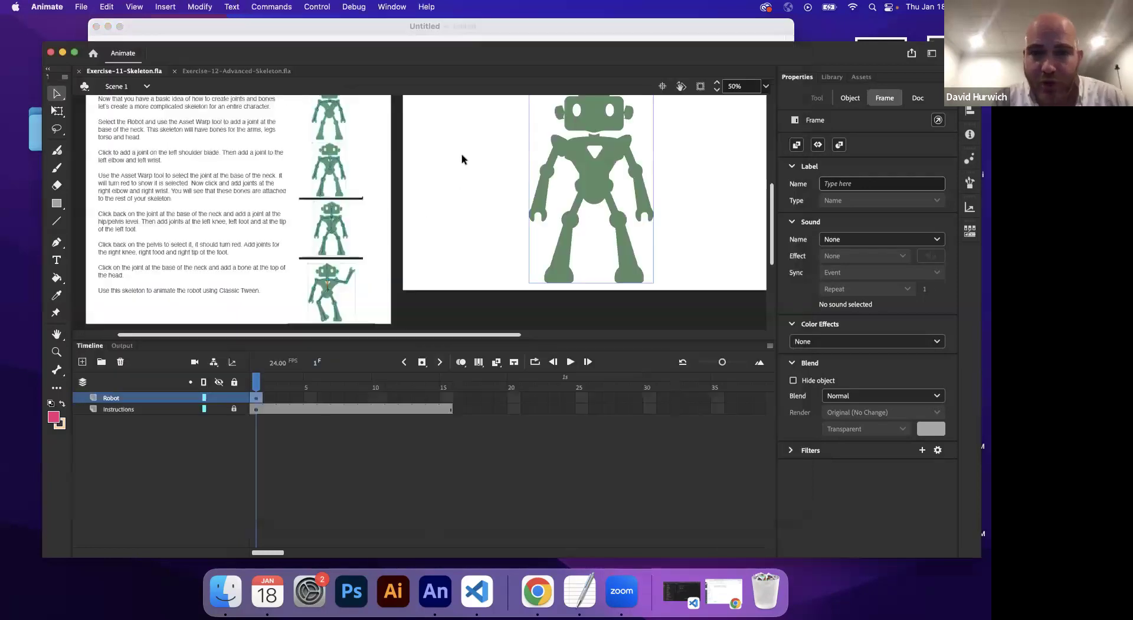
Step: Reduce the timeline's height to give the stage more room around the whole robot
drag(446, 176, 407, 200)
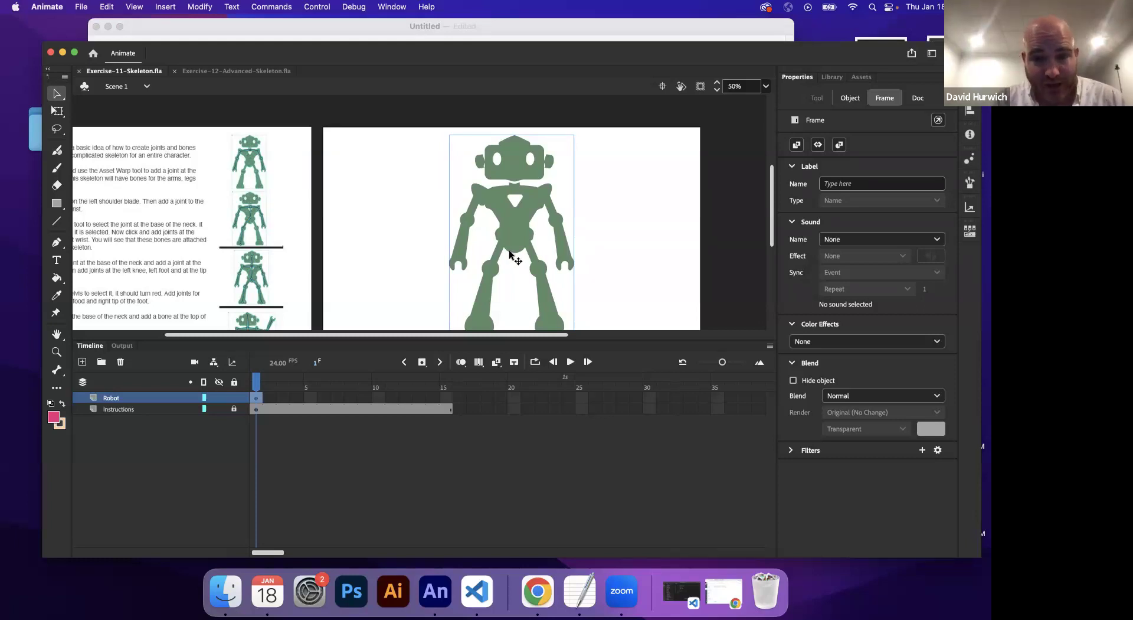
drag(479, 365, 470, 424)
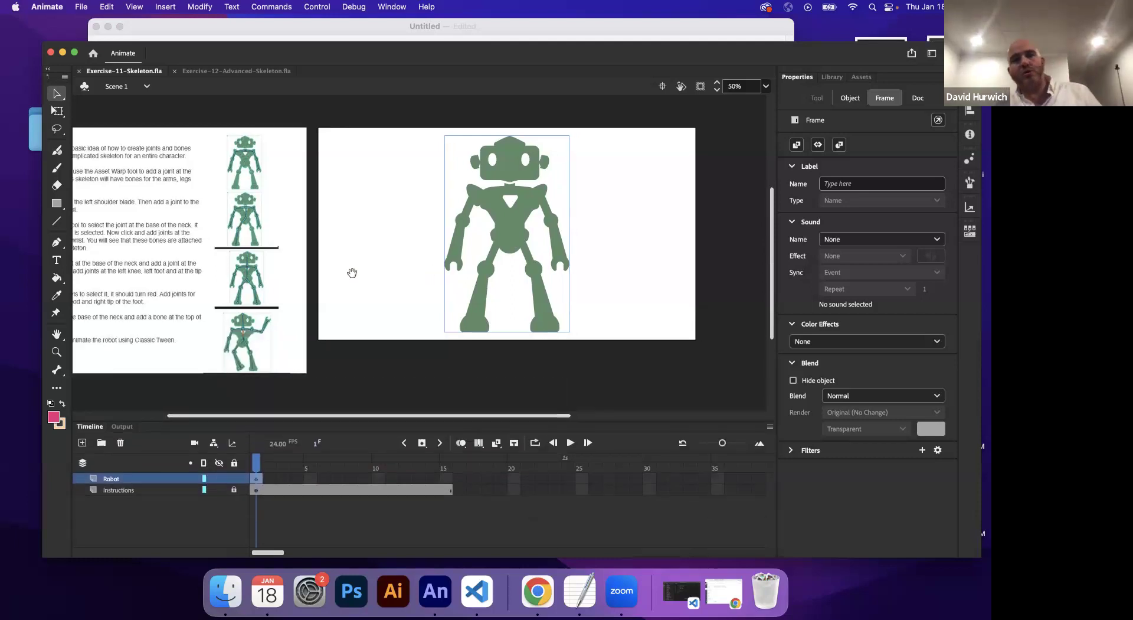
drag(353, 273, 258, 279)
key(super+1)
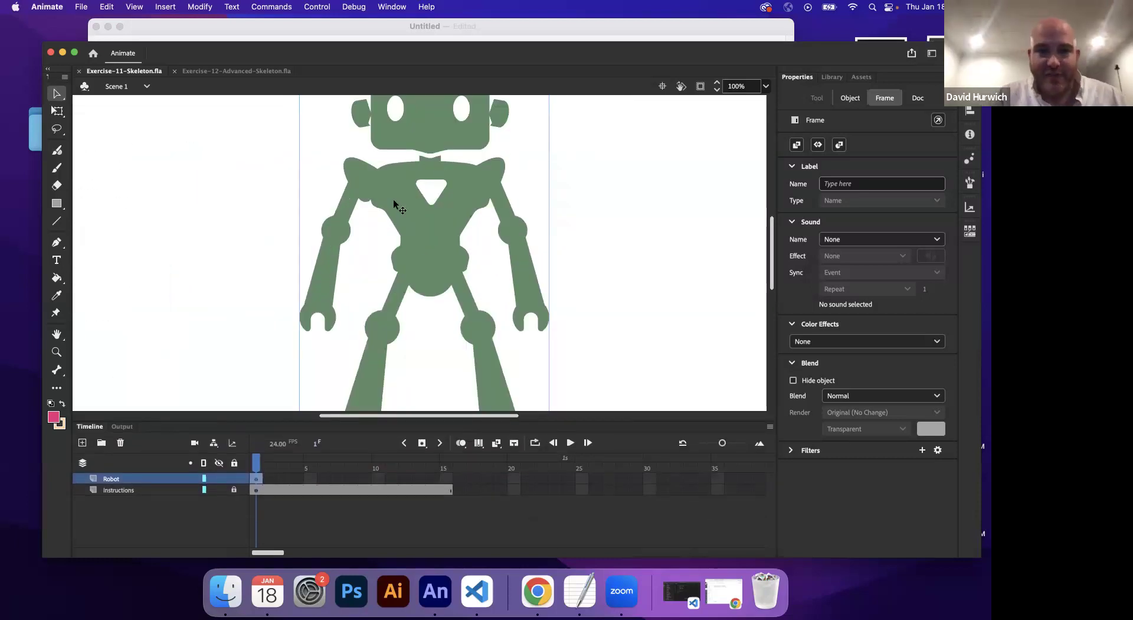
key(super+minus)
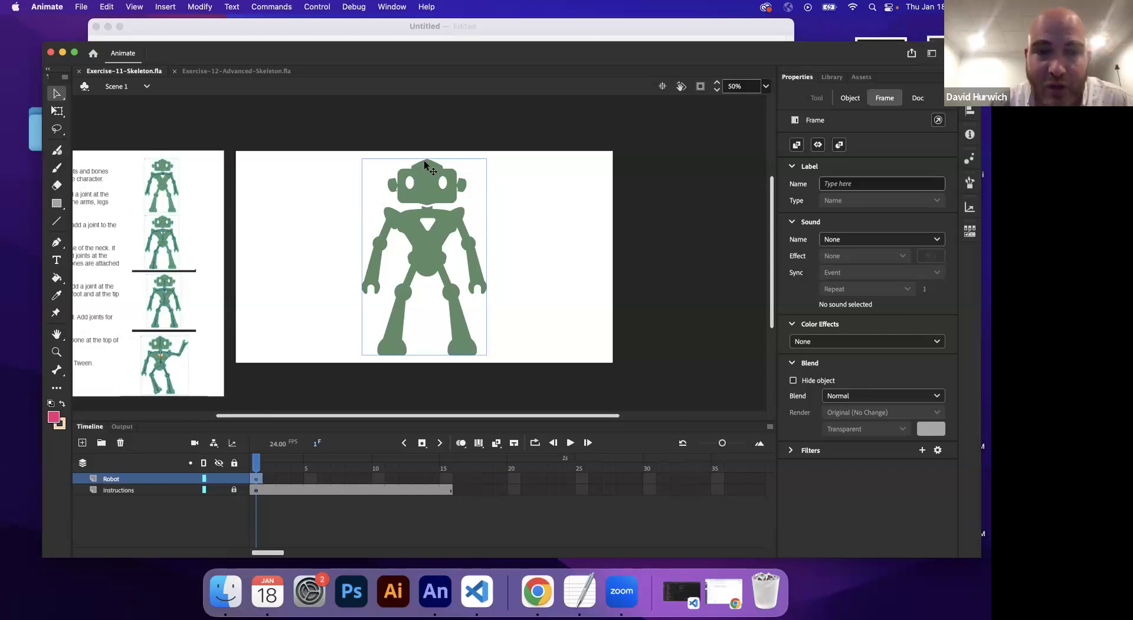
Step: Use the Asset Warp tool to add joints at the robot's pelvis, neck base, left shoulder, left elbow and left wrist
click(56, 312)
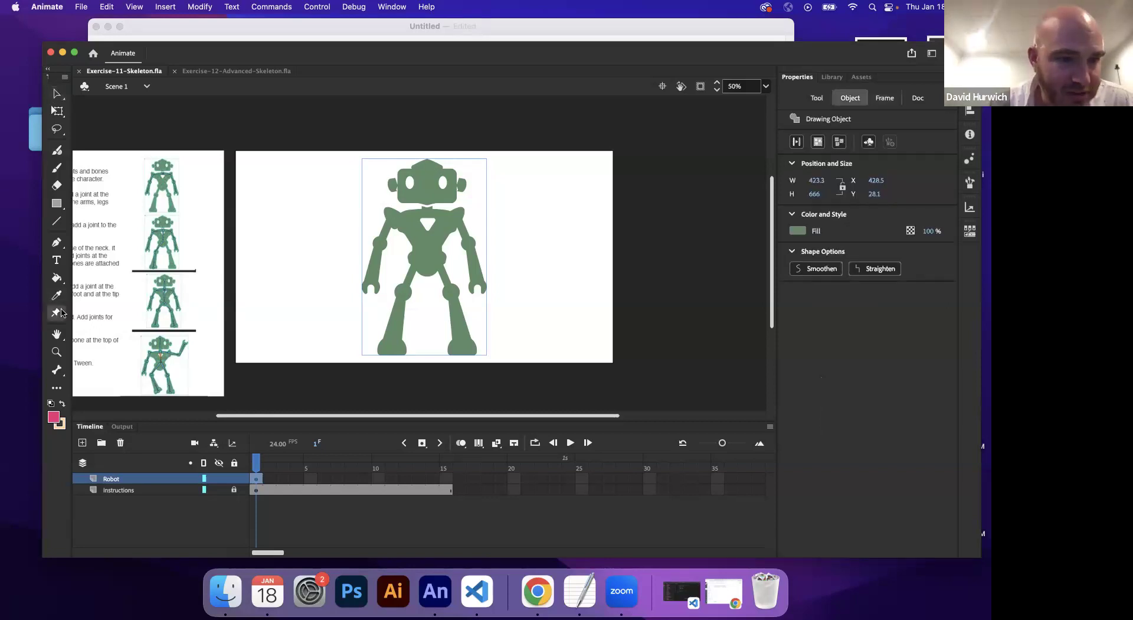
click(429, 260)
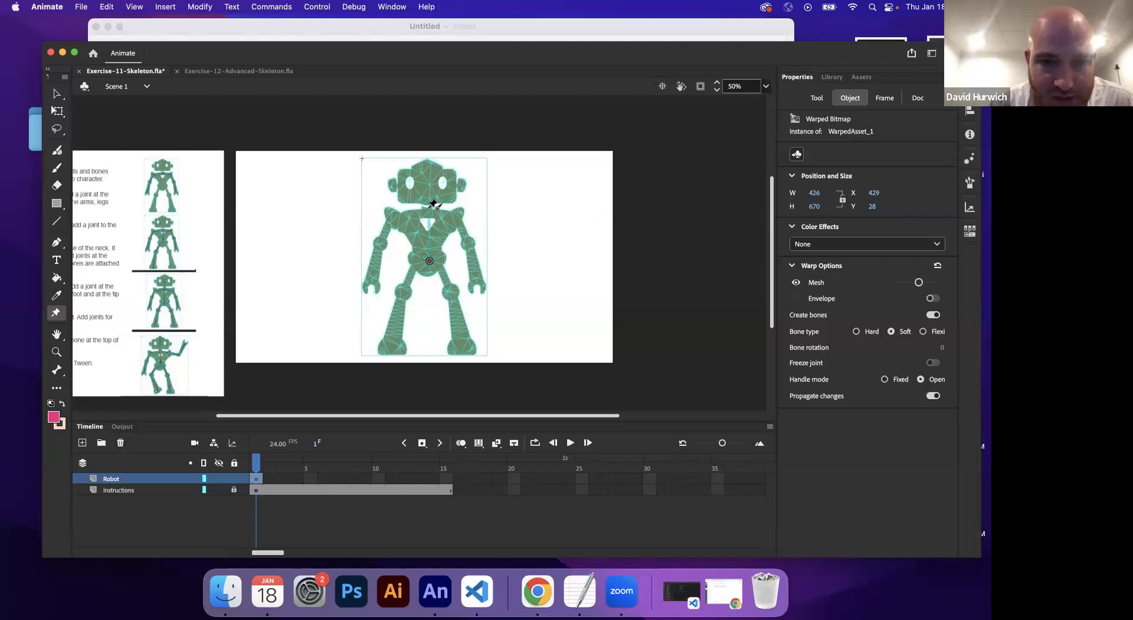
click(428, 208)
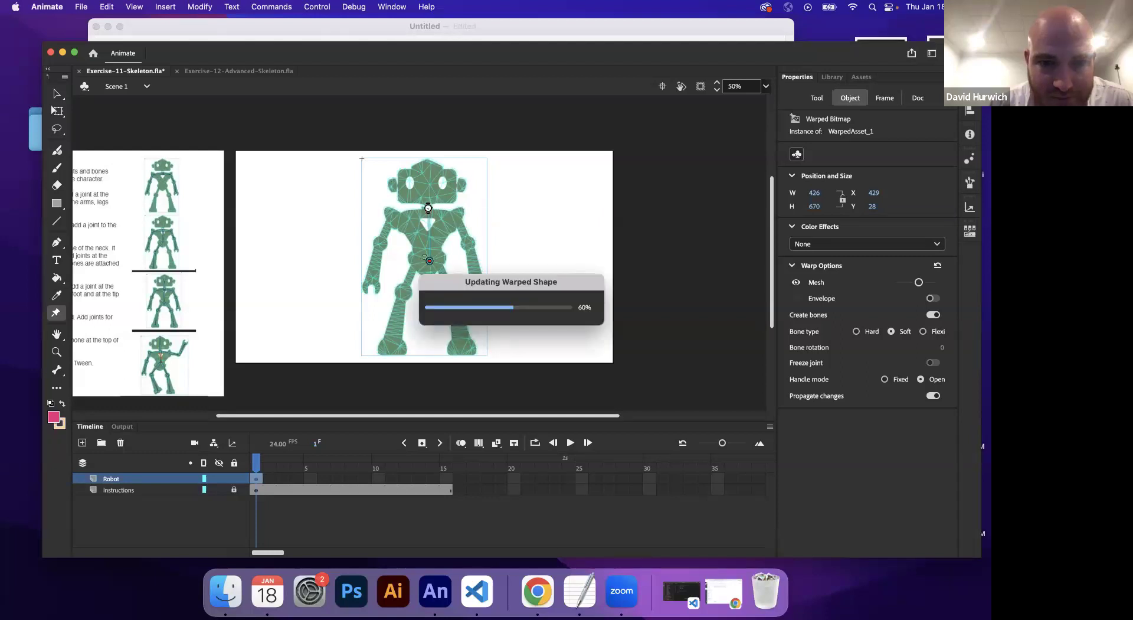
click(390, 219)
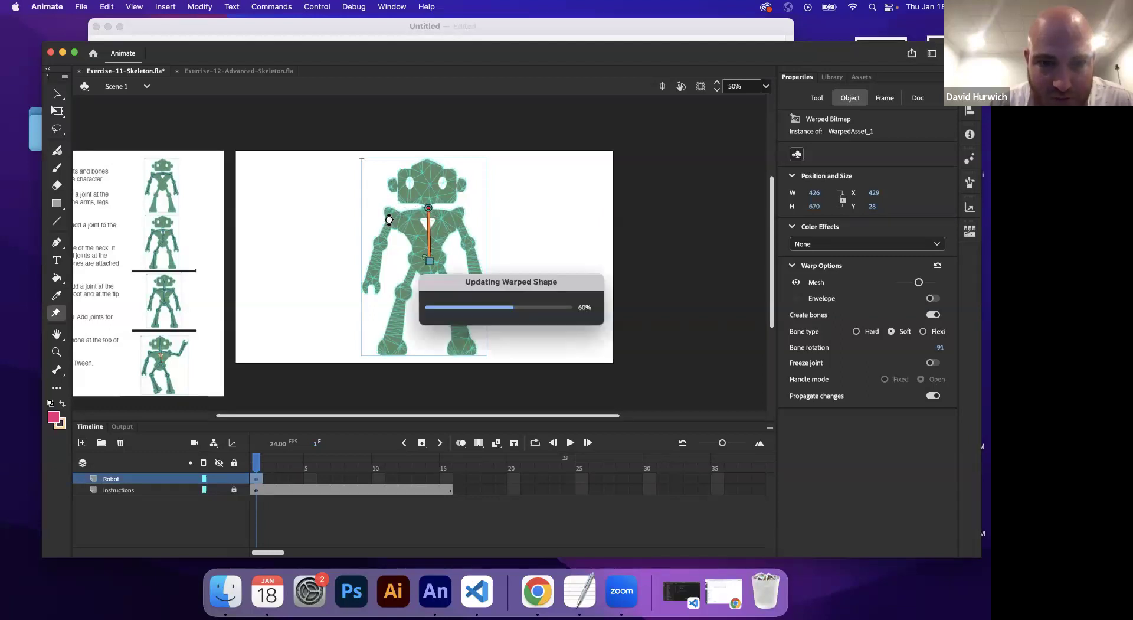
click(380, 245)
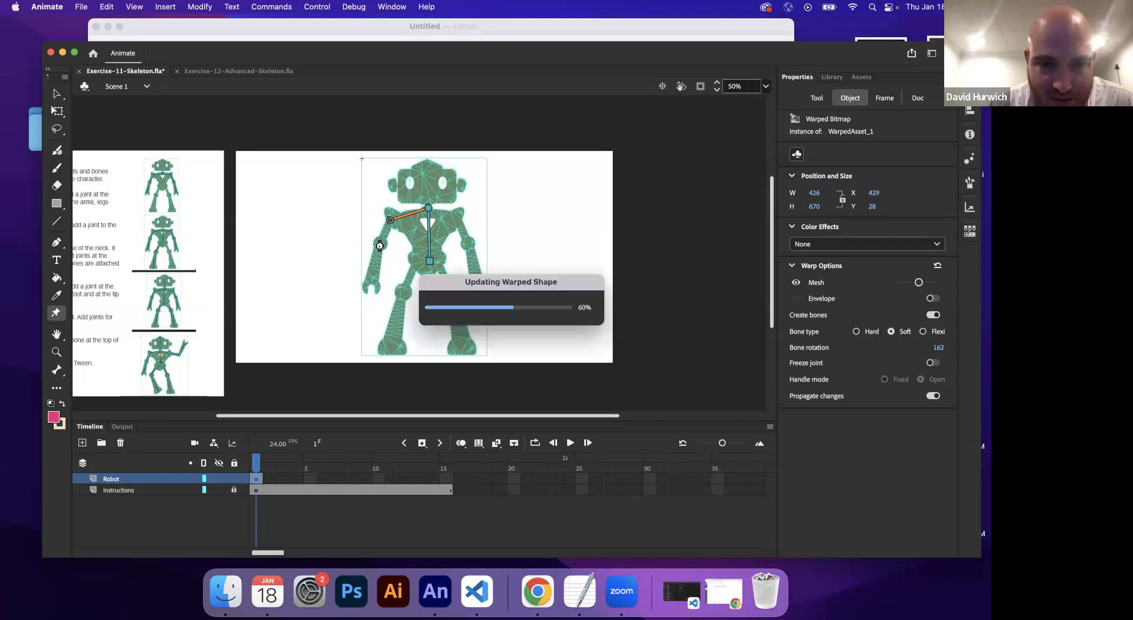
click(373, 282)
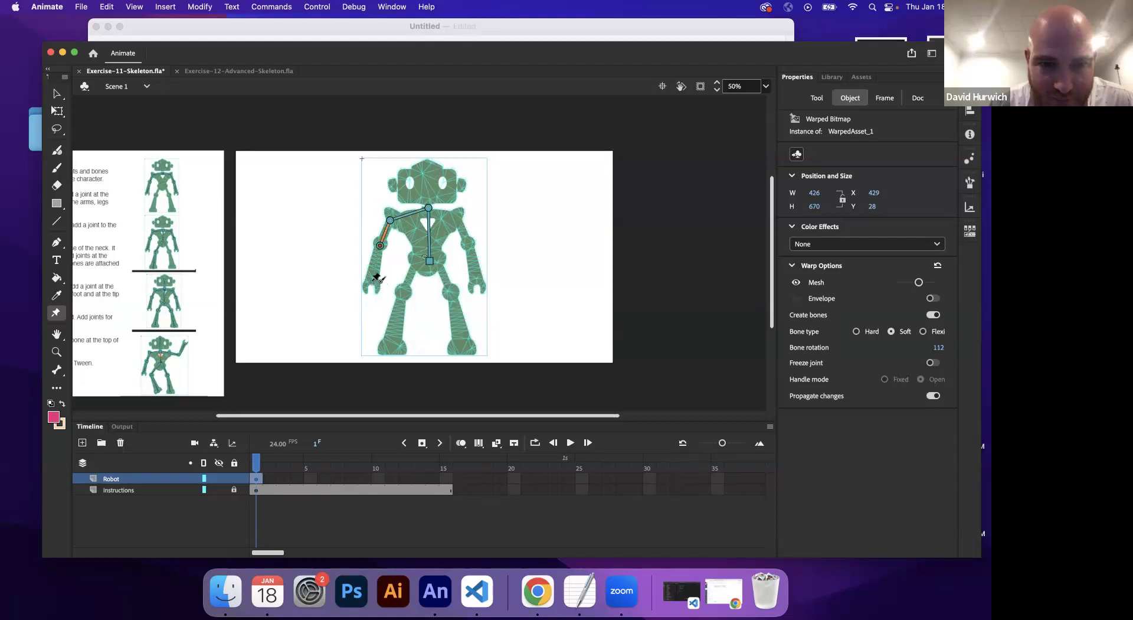
Step: Nudge the robot's left shoulder joint slightly downward
click(391, 222)
drag(391, 221, 390, 223)
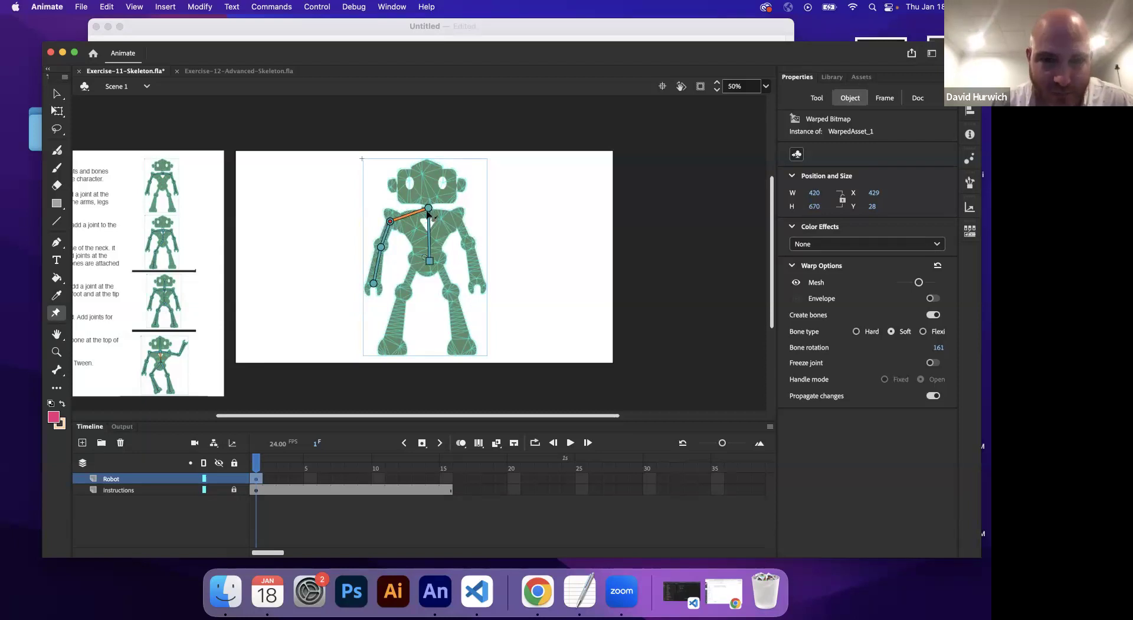
click(378, 278)
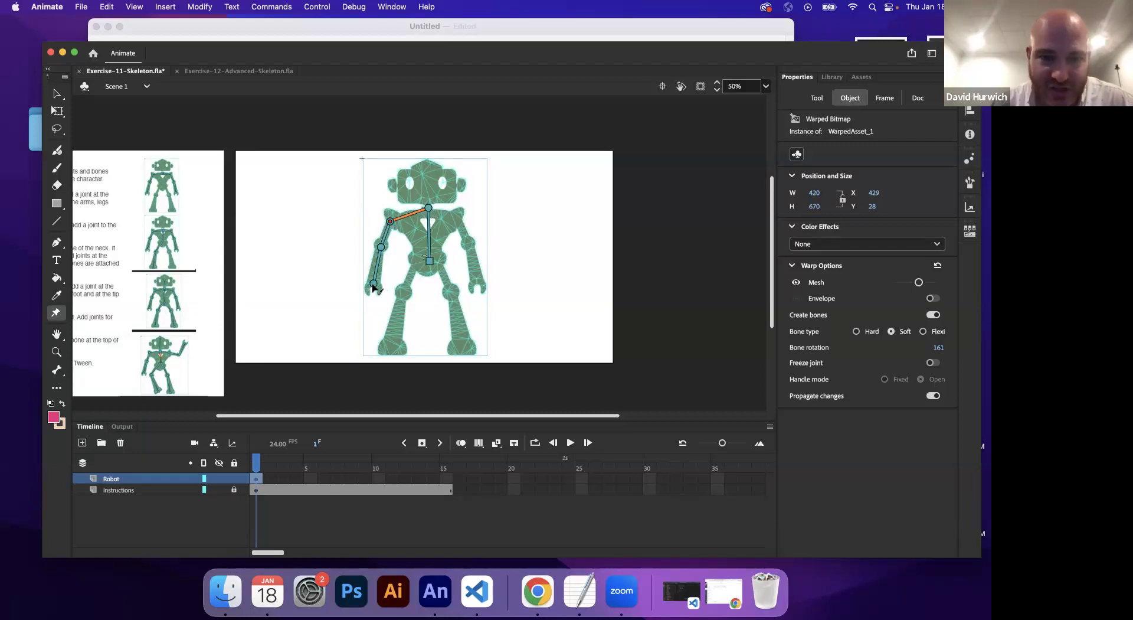
Step: Try to add a joint on the right hand without selecting the neck joint first, and undo it
click(474, 288)
key(super+z)
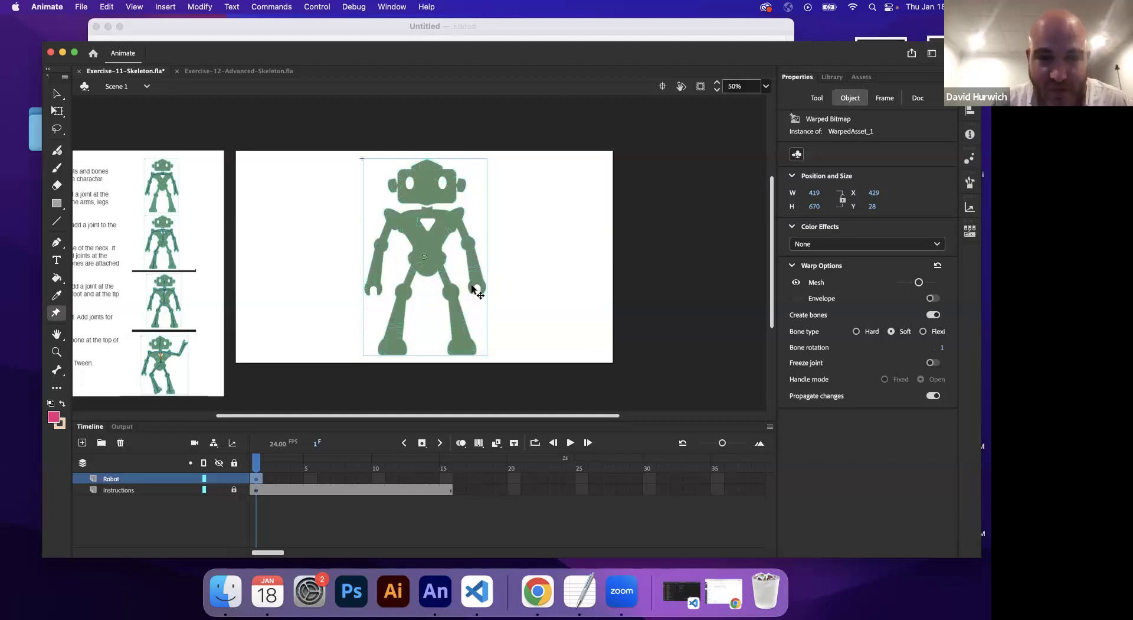
drag(427, 257, 429, 209)
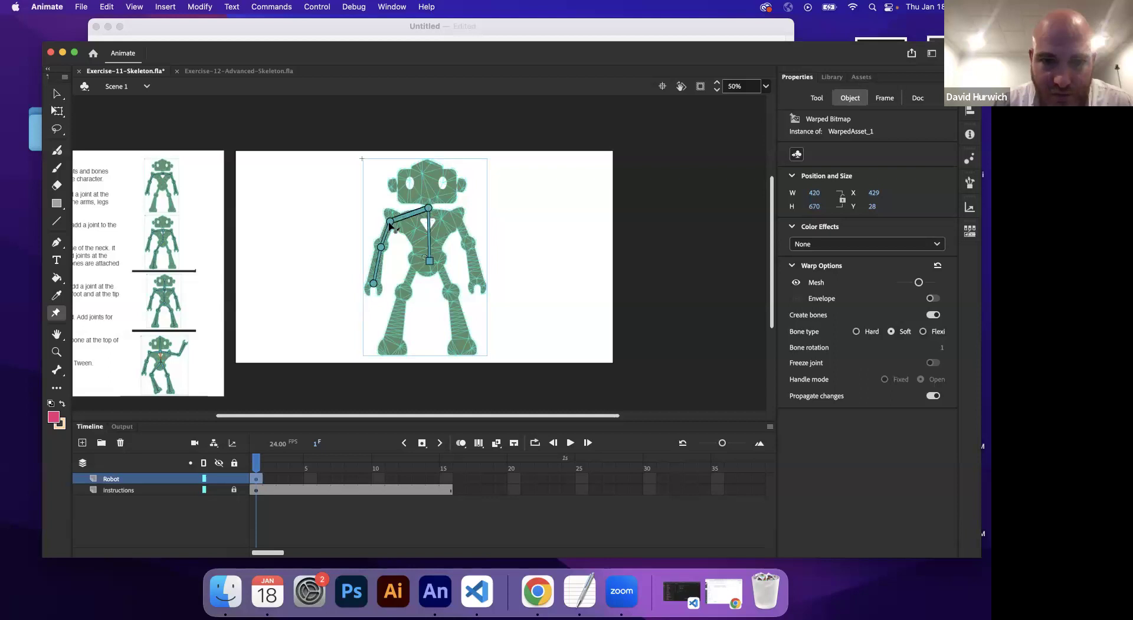
Step: Branch from the neck joint with joints at the right shoulder, right elbow and right wrist, plus one at the top of the head
click(429, 211)
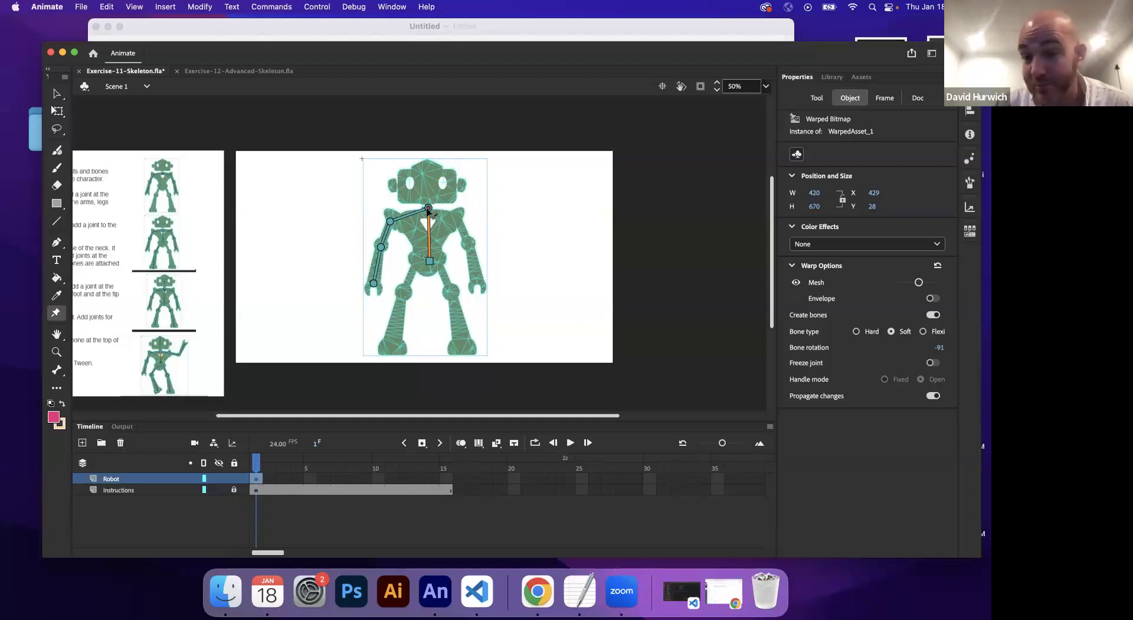
click(460, 215)
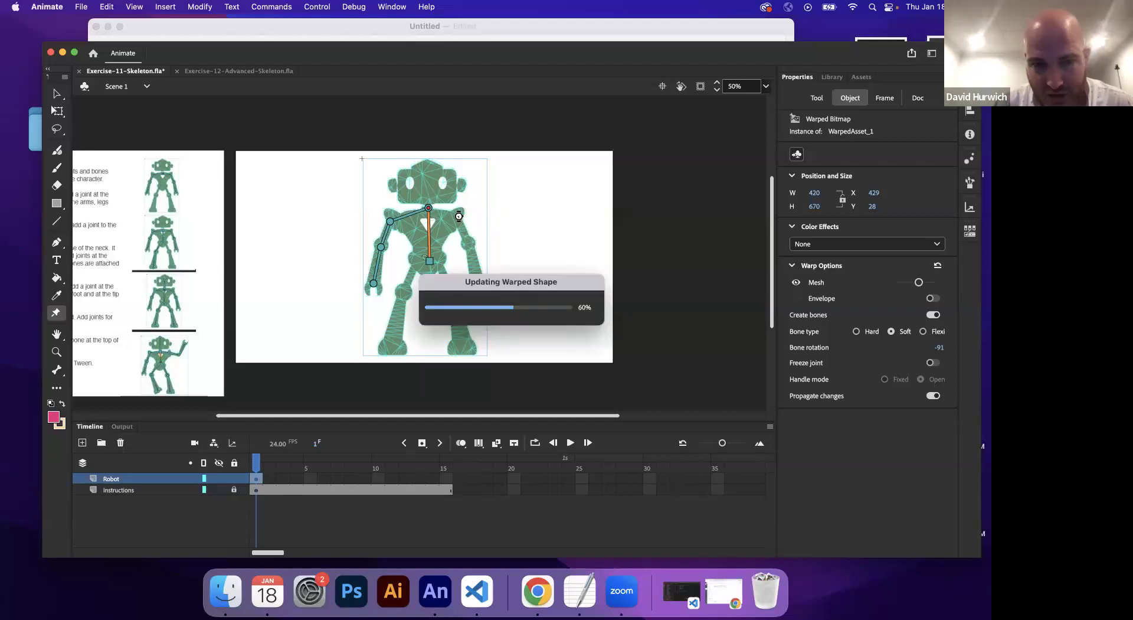
click(469, 244)
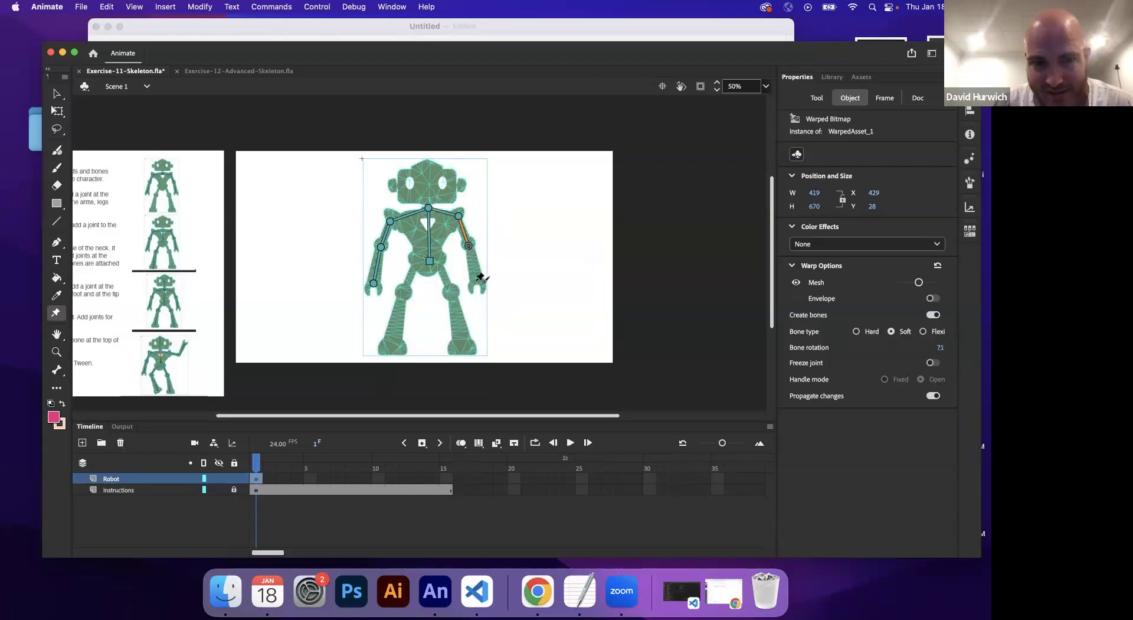
click(478, 274)
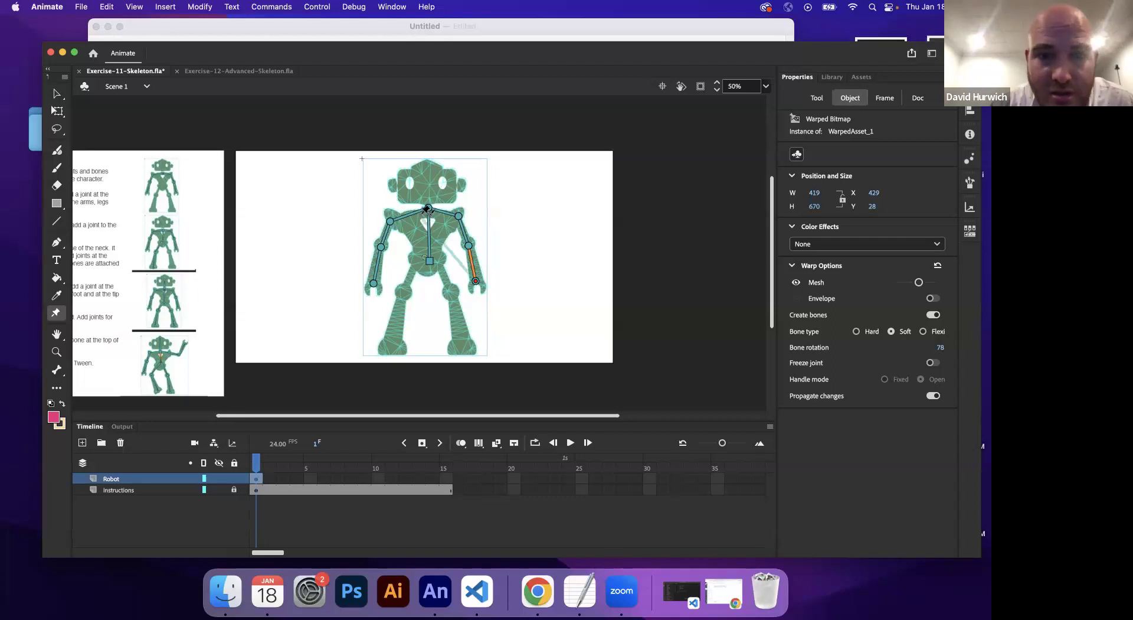
click(430, 213)
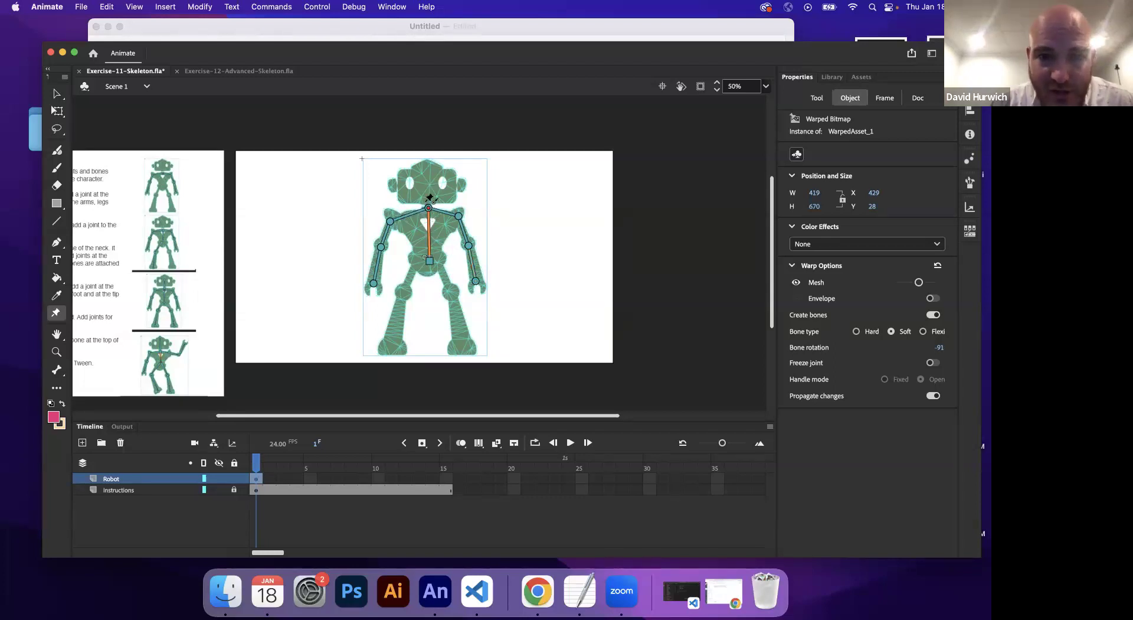
click(428, 165)
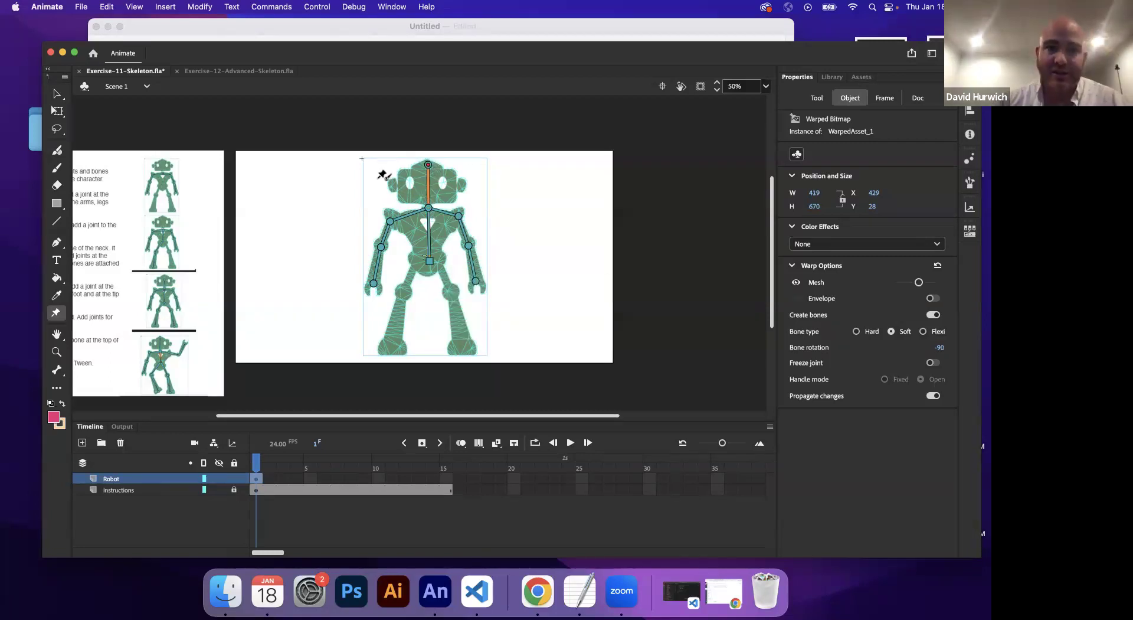
Step: Branch both legs from the pelvis joint, adding a joint at each knee and each foot
click(429, 261)
click(401, 293)
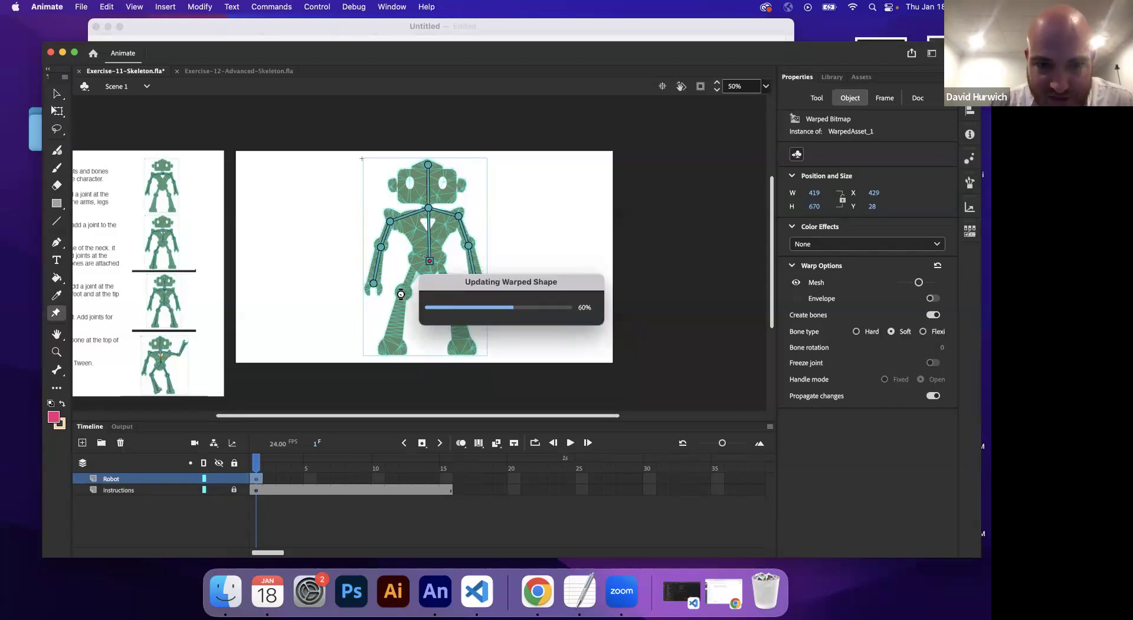
click(393, 352)
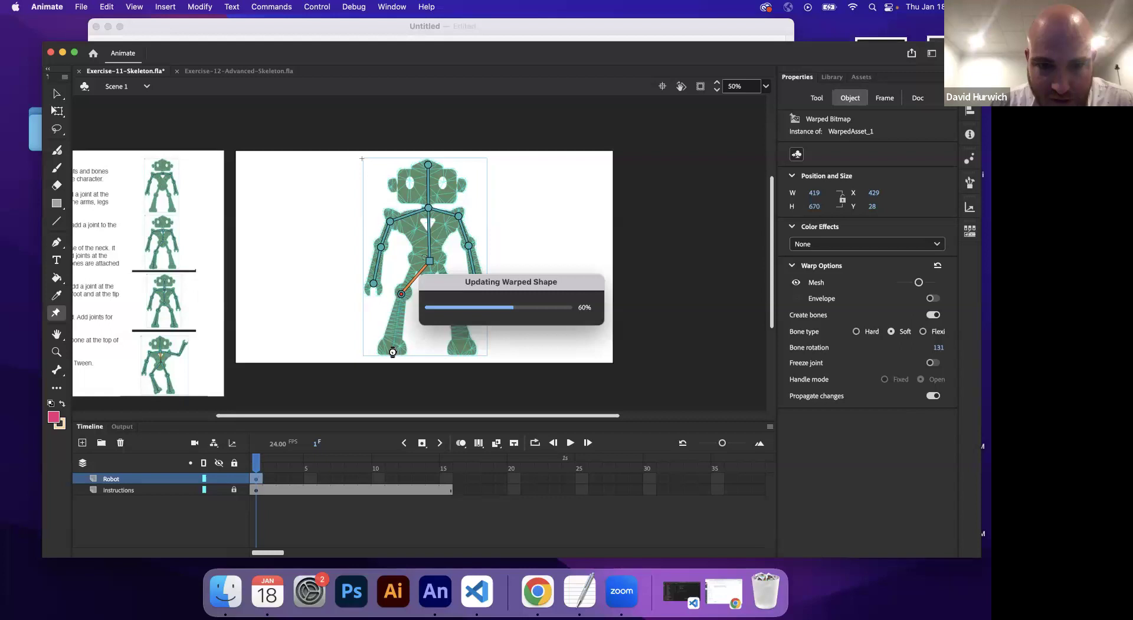
click(430, 261)
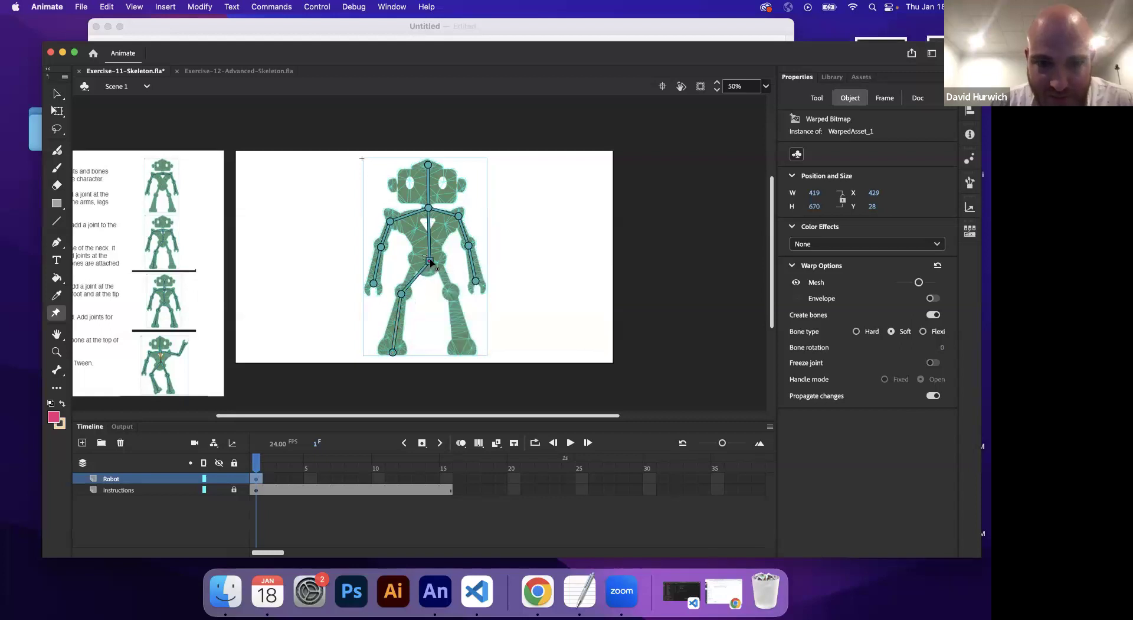
click(453, 293)
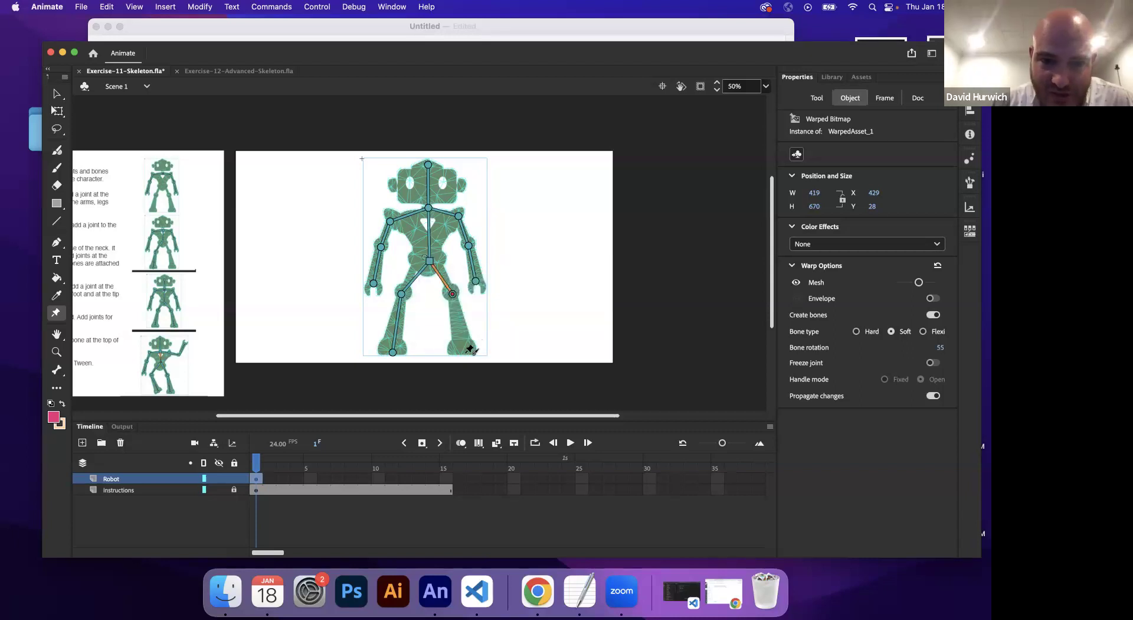
click(465, 353)
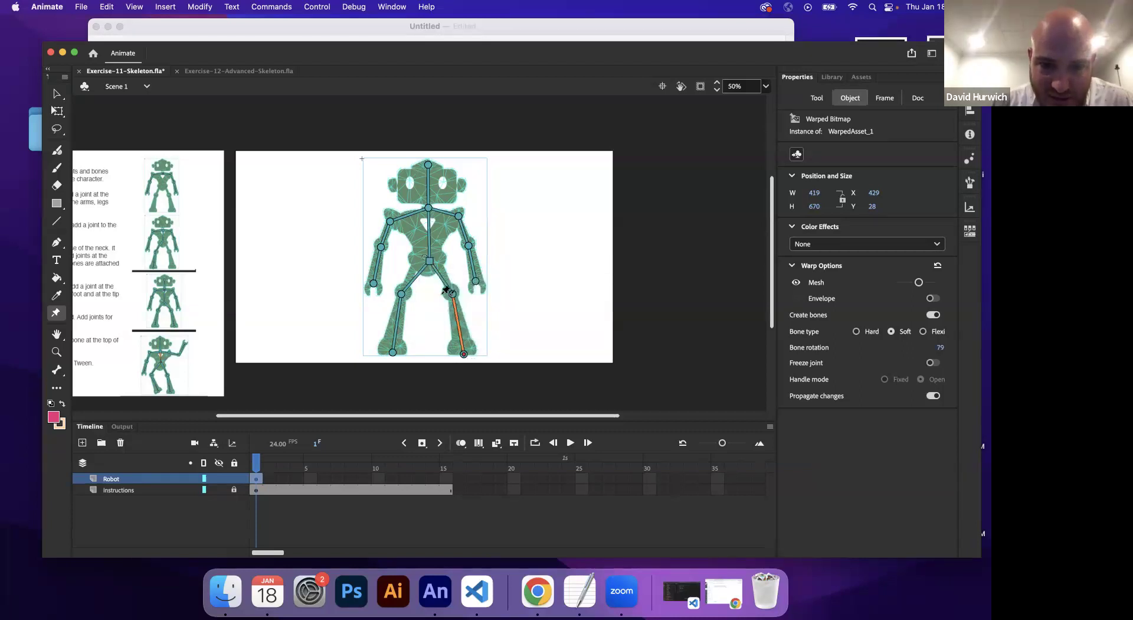
Step: Undo the direct pelvis move, and in Edit Rig mode raise the pelvis joint slightly and shift the right wrist joint toward the hand
drag(428, 260, 428, 255)
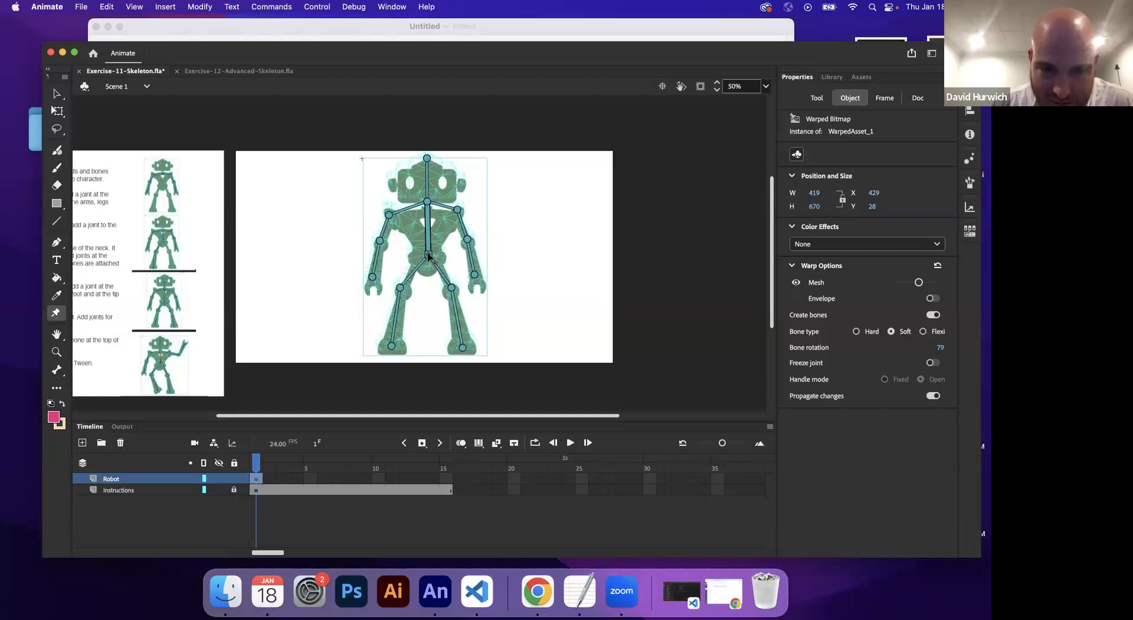
key(cmd+z)
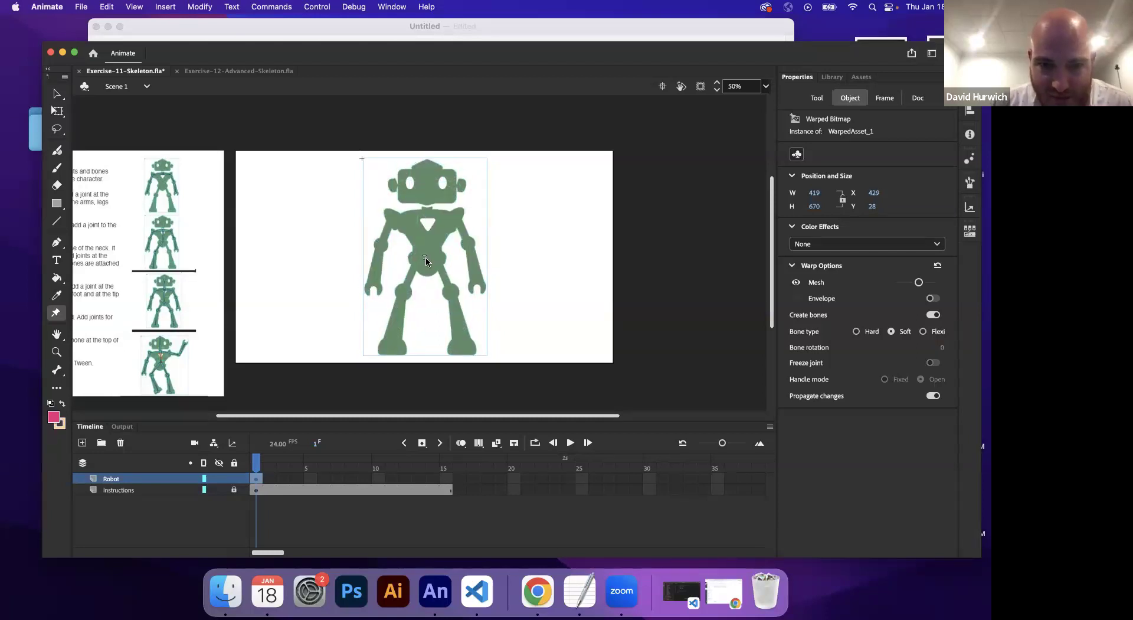
right_click(430, 262)
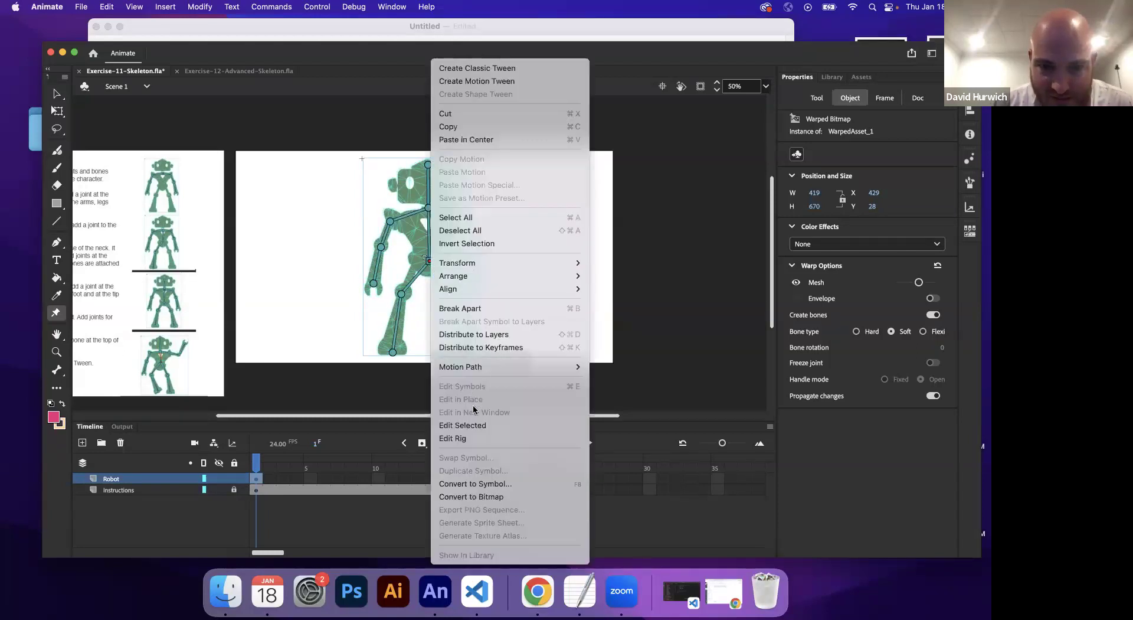
click(472, 437)
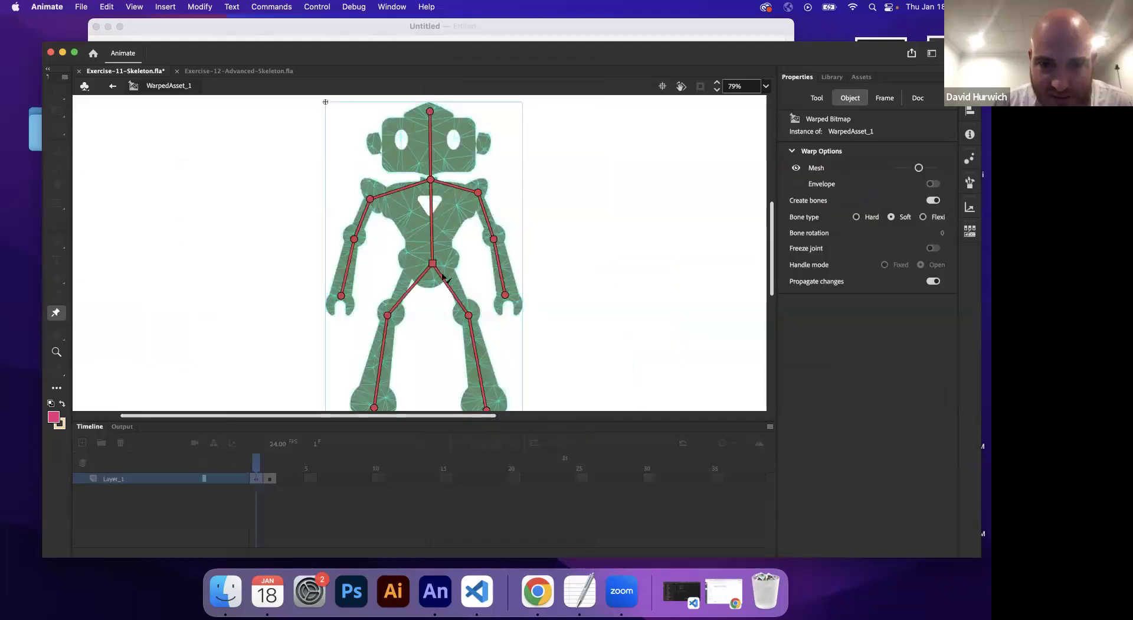
drag(433, 263, 428, 252)
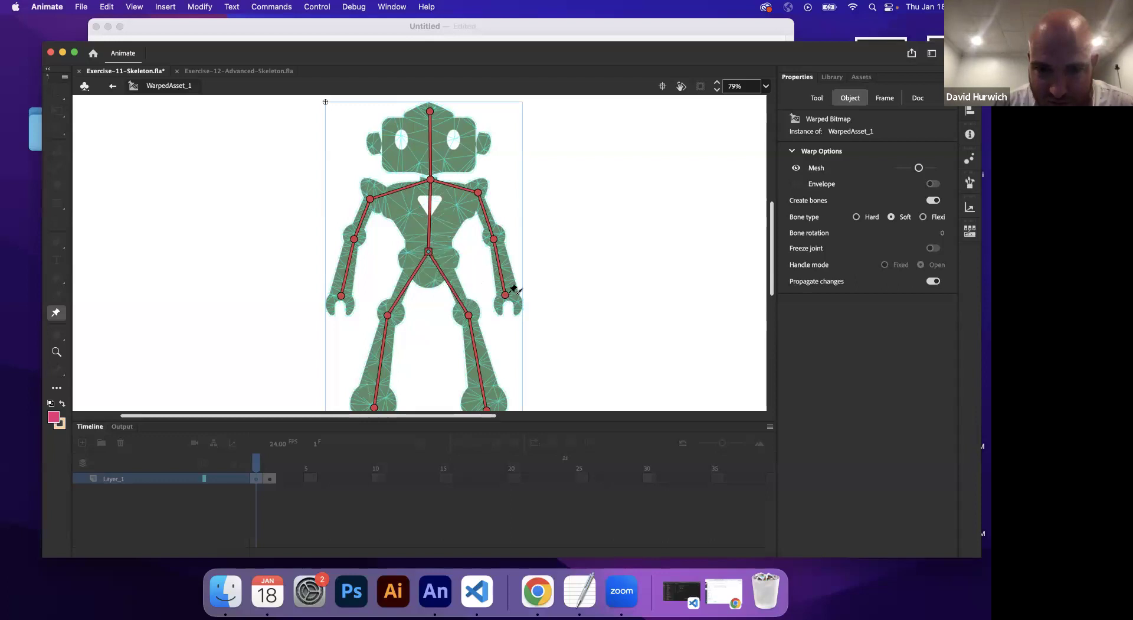
click(506, 295)
drag(514, 292, 511, 297)
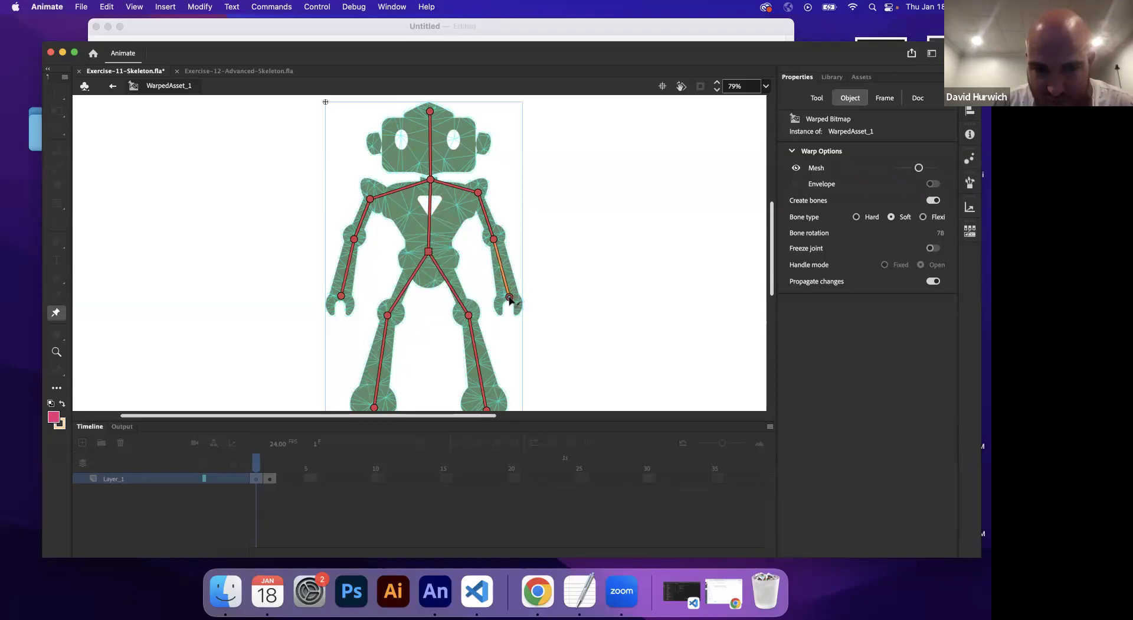
Step: Raise the right elbow joint slightly to centre it on the elbow, and leave Edit Rig mode for Scene 1
click(494, 240)
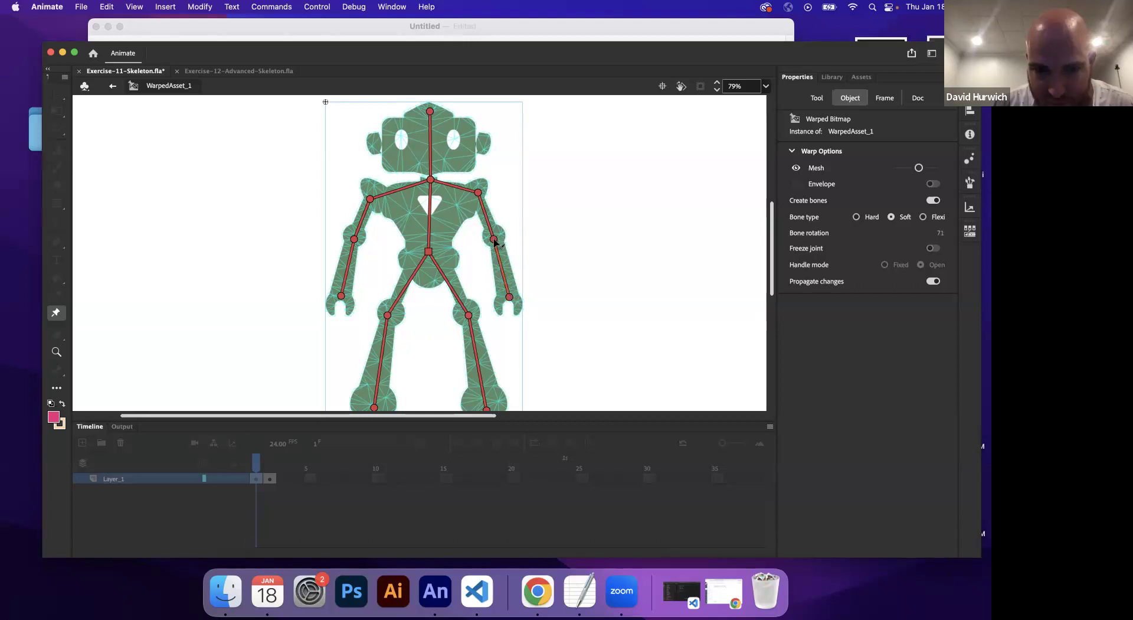
click(495, 239)
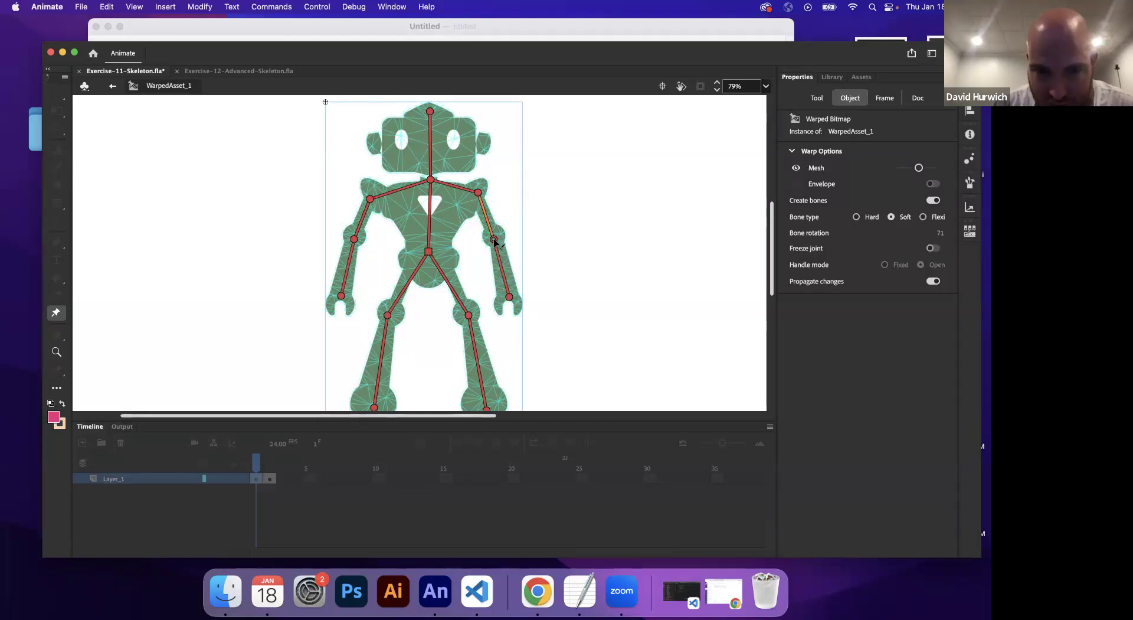
drag(495, 241, 495, 236)
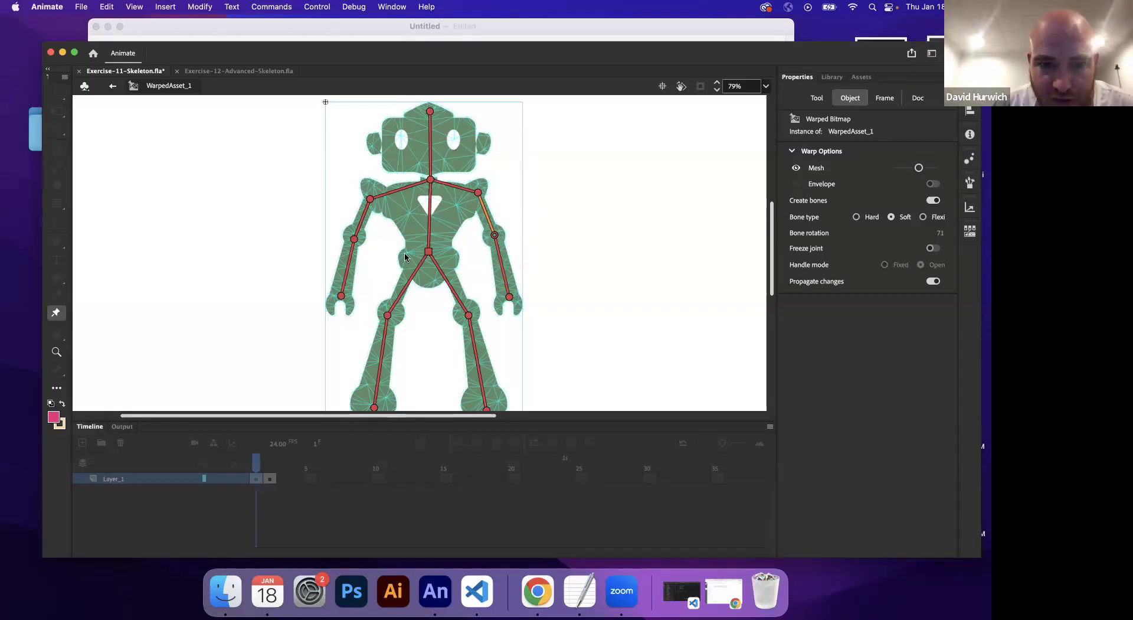
scroll(405, 257, down, 3)
scroll(405, 256, up, 2)
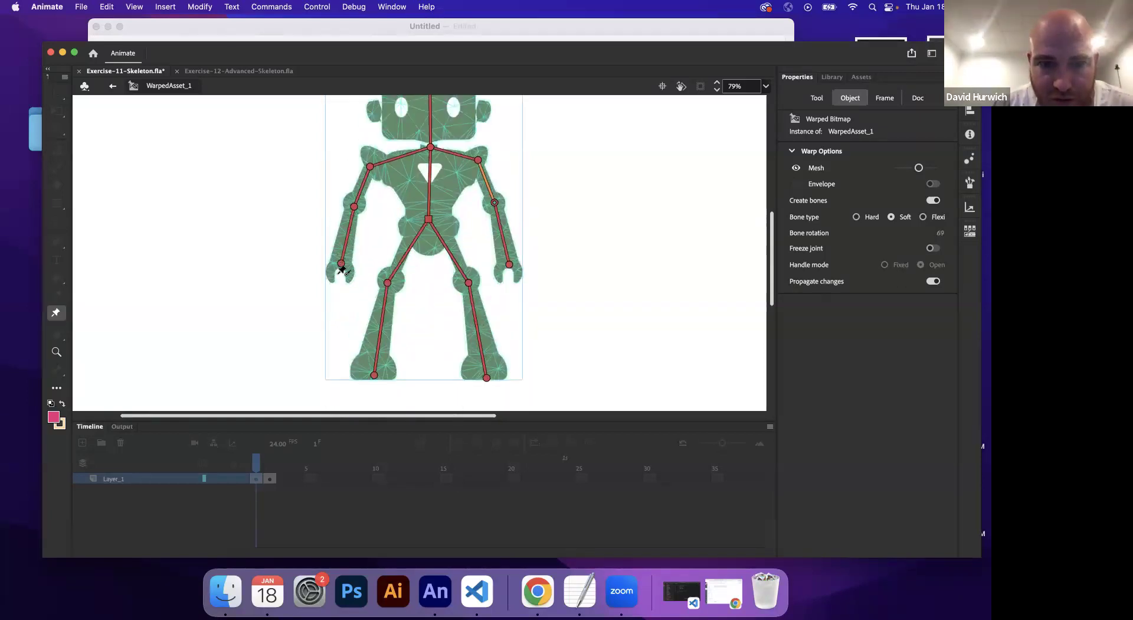
click(112, 87)
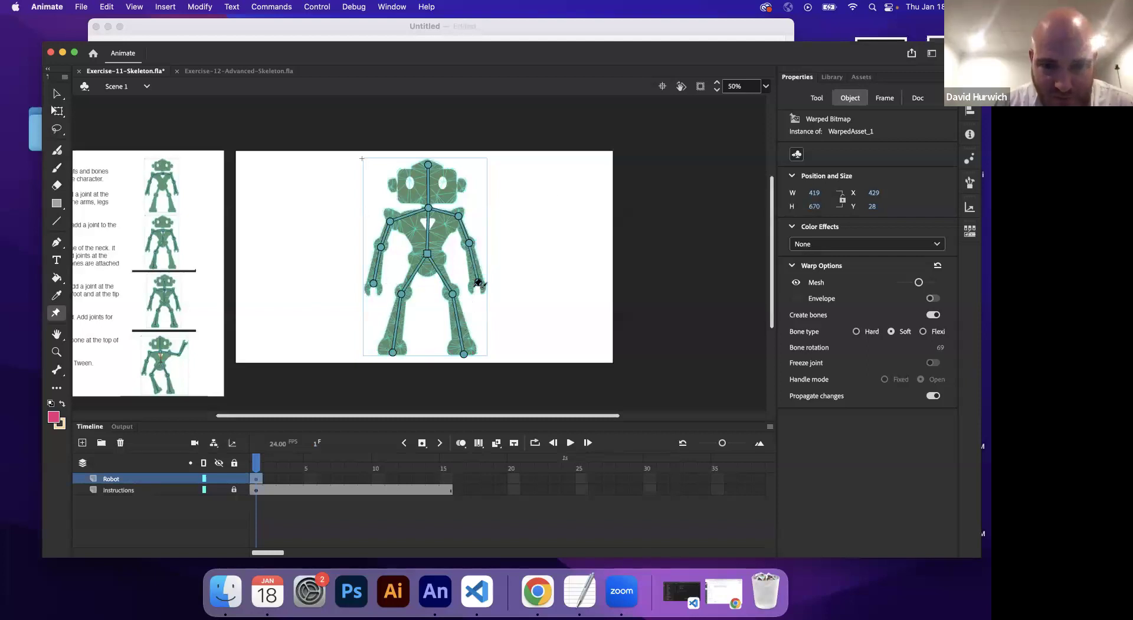
click(444, 477)
right_click(445, 477)
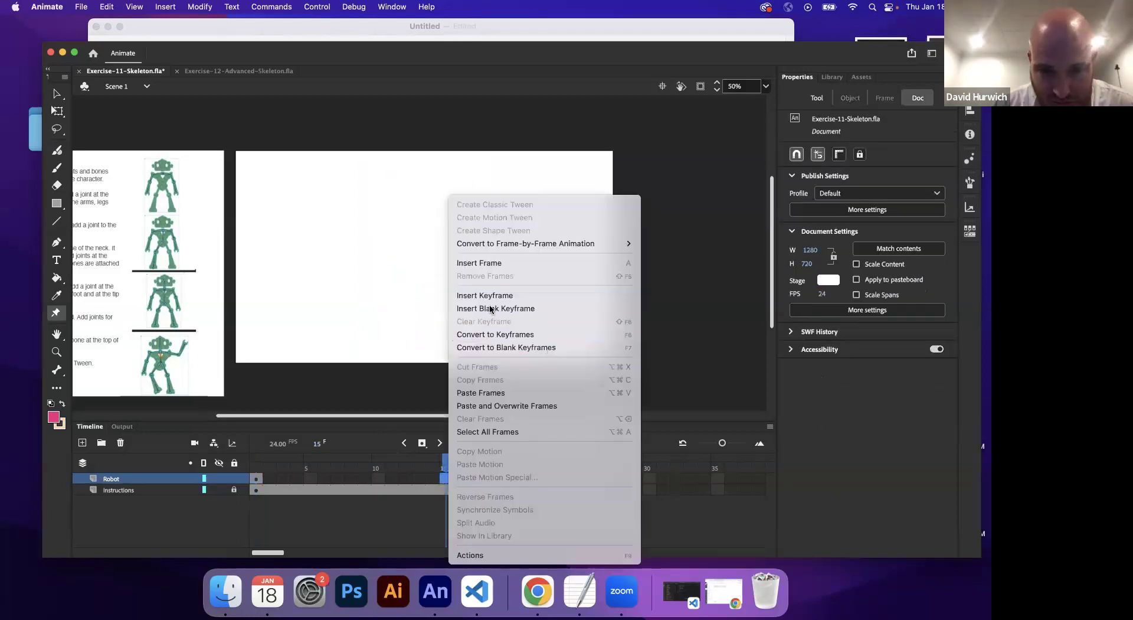
click(257, 476)
Step: Pose the robot on frame 1 with the left knee raised slightly, left foot under it, right arm lowered and left hand on the hip
click(257, 477)
drag(400, 292, 400, 286)
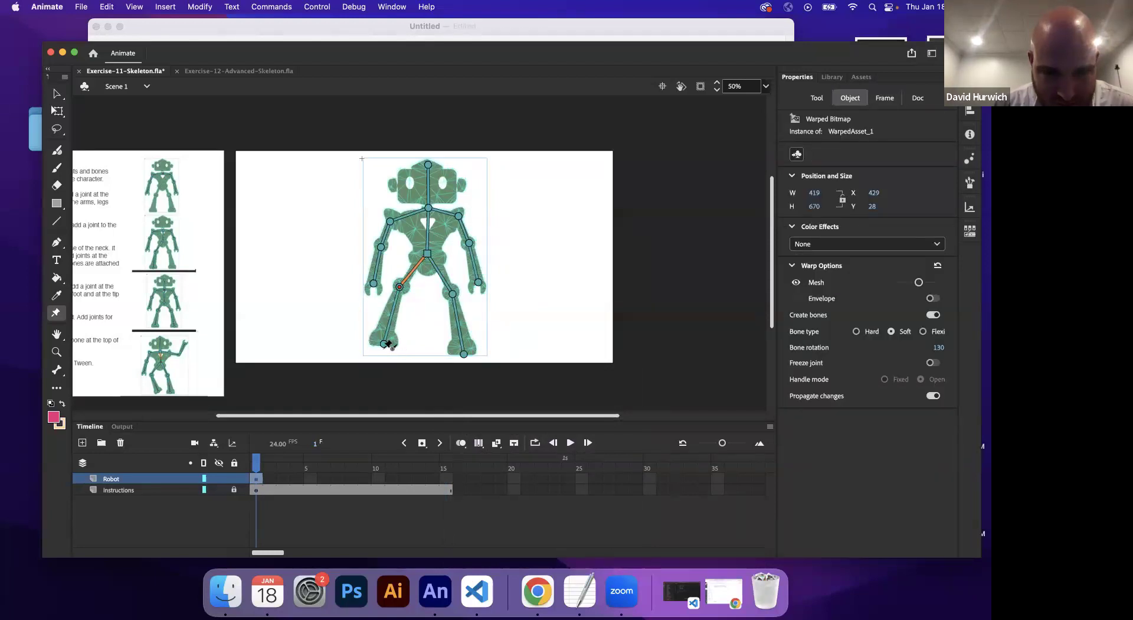
drag(385, 345, 400, 353)
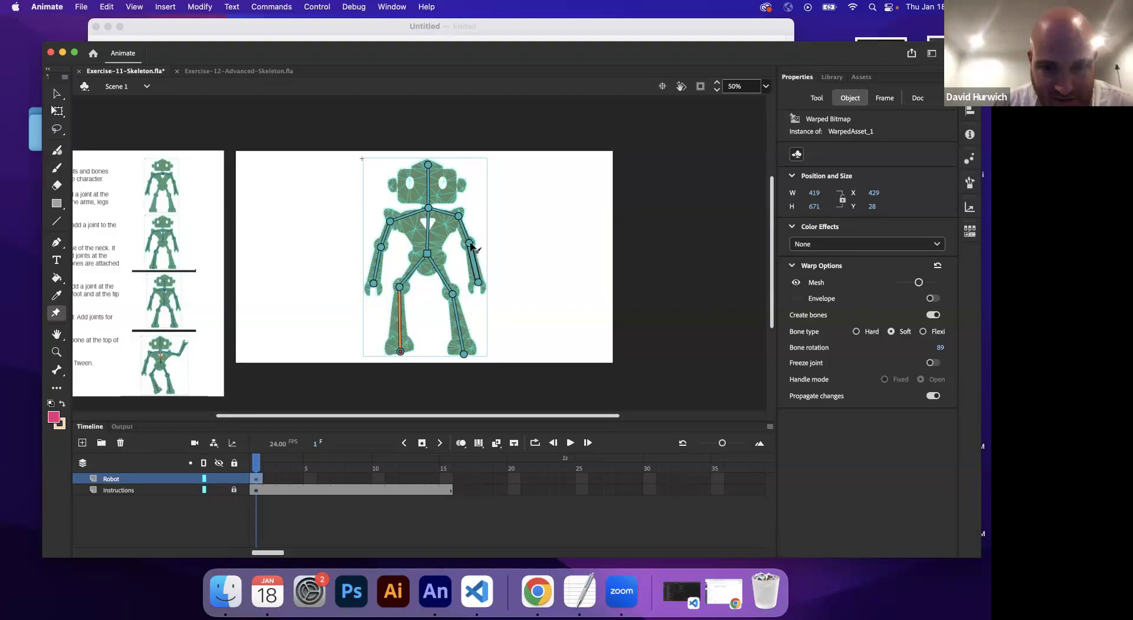
click(462, 222)
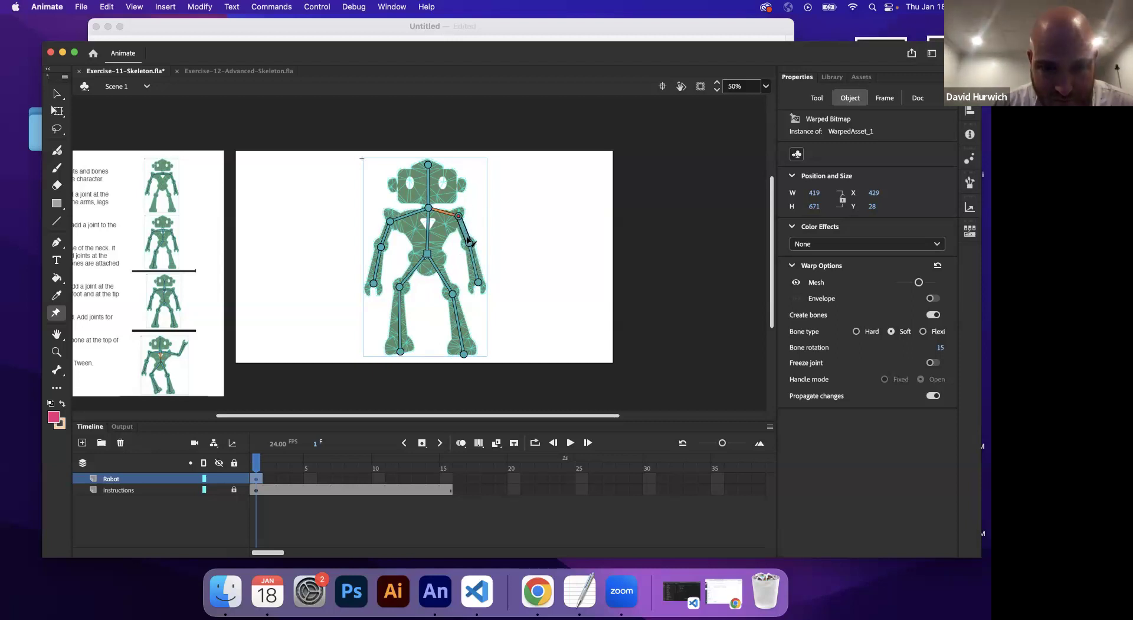
drag(451, 213, 449, 217)
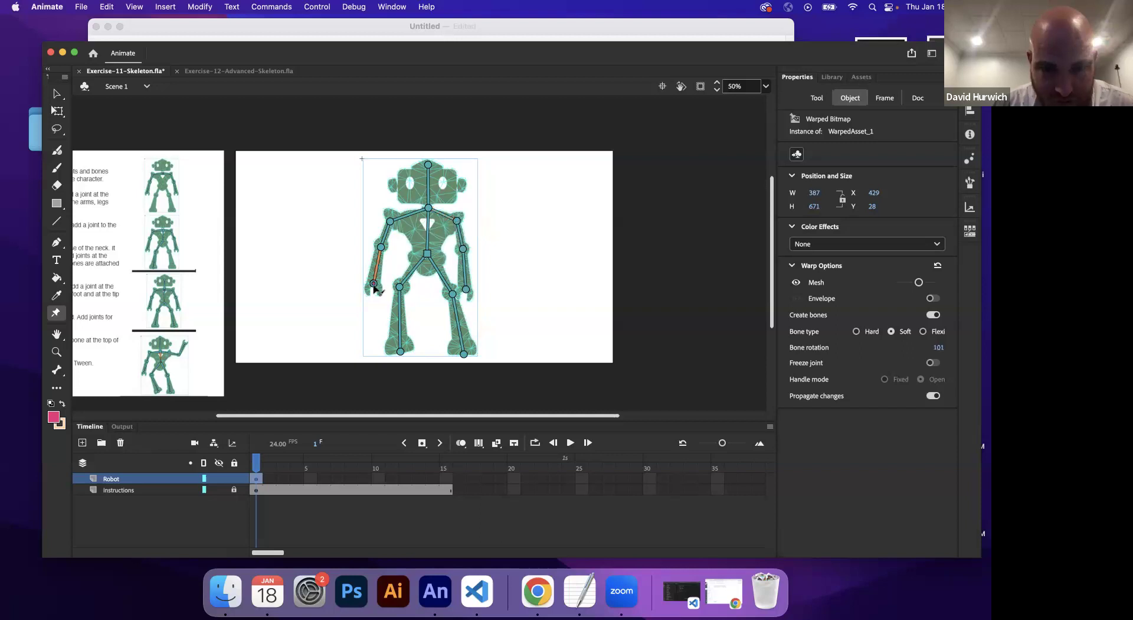
drag(374, 285, 394, 282)
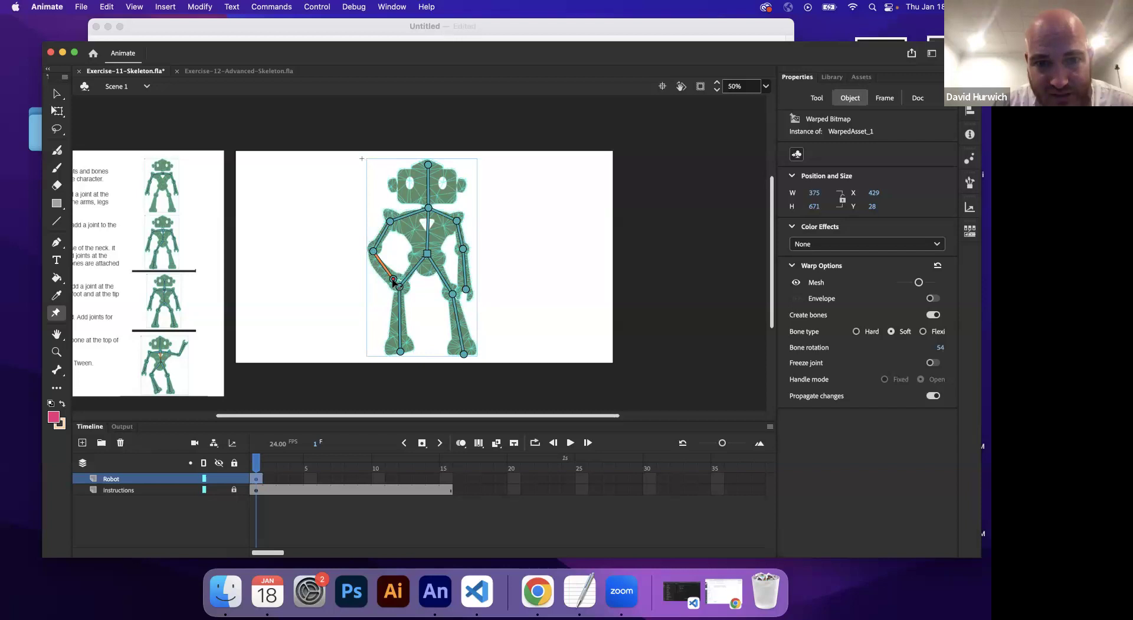
Step: Insert a keyframe at frame 15 on the Robot layer
click(447, 478)
right_click(447, 479)
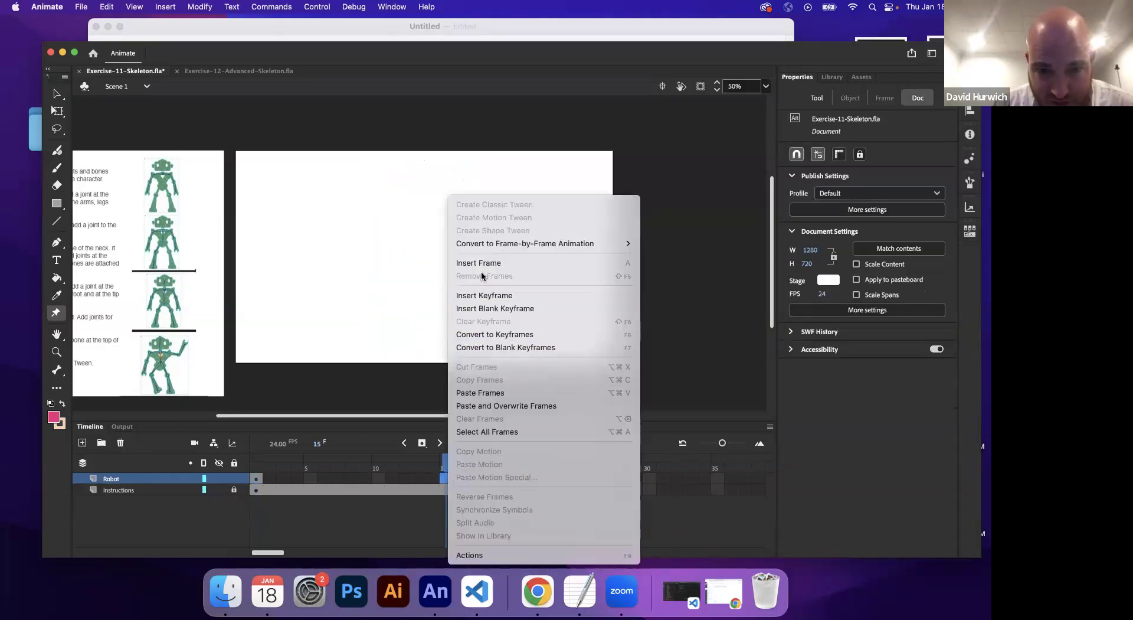
click(481, 294)
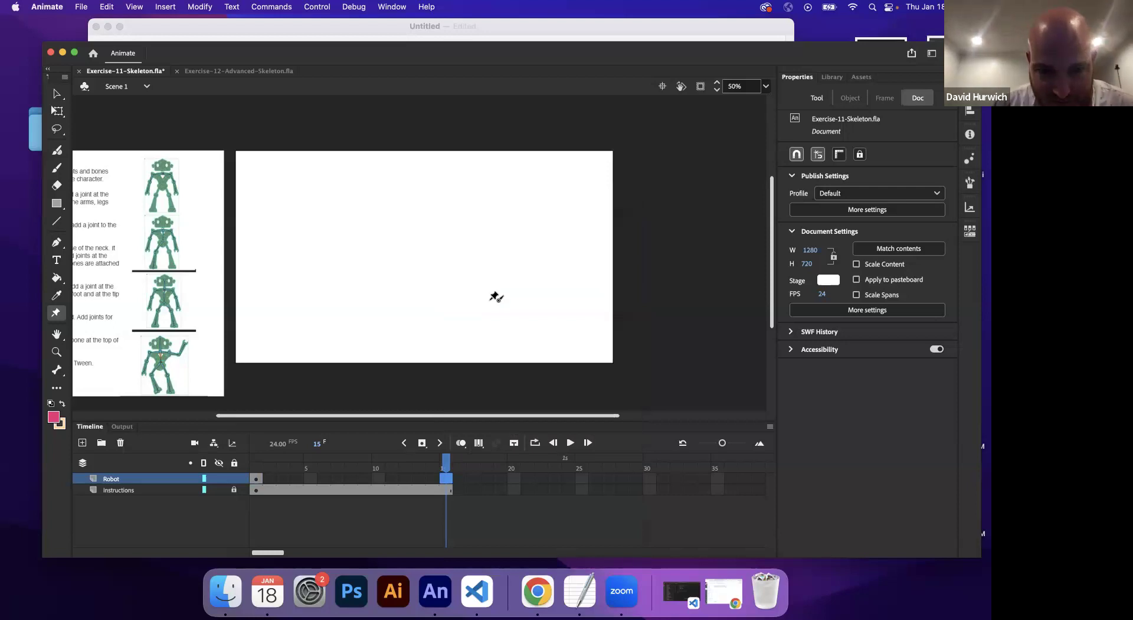
Step: Try to move the right arm from its shoulder joint and upper arm at frame 15, undoing each move
click(458, 222)
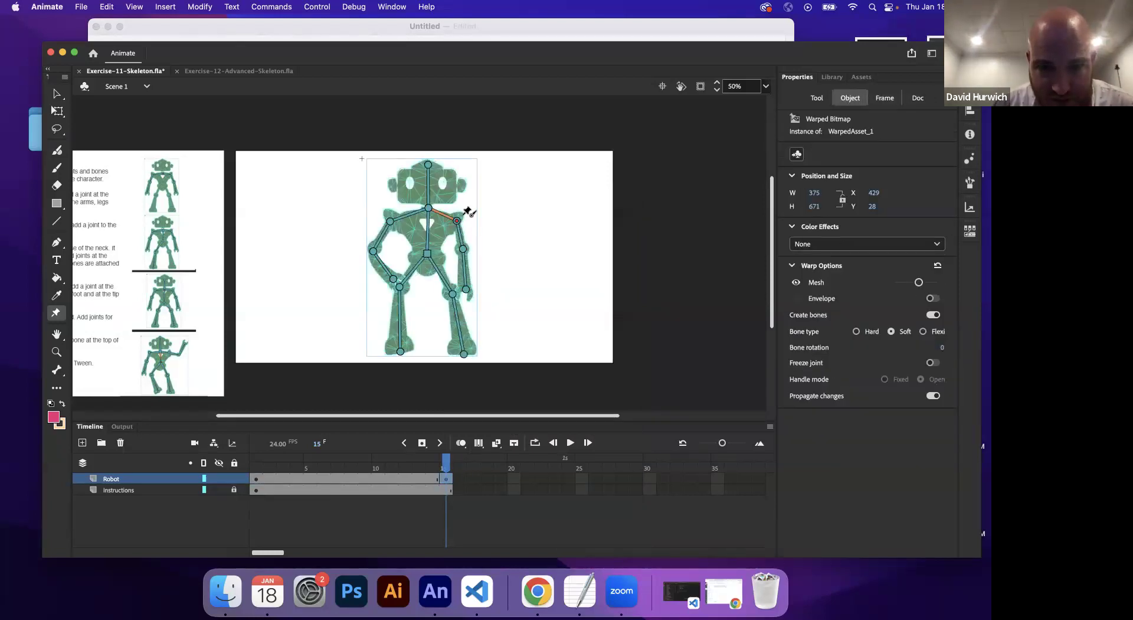
drag(450, 218, 443, 215)
key(super+z)
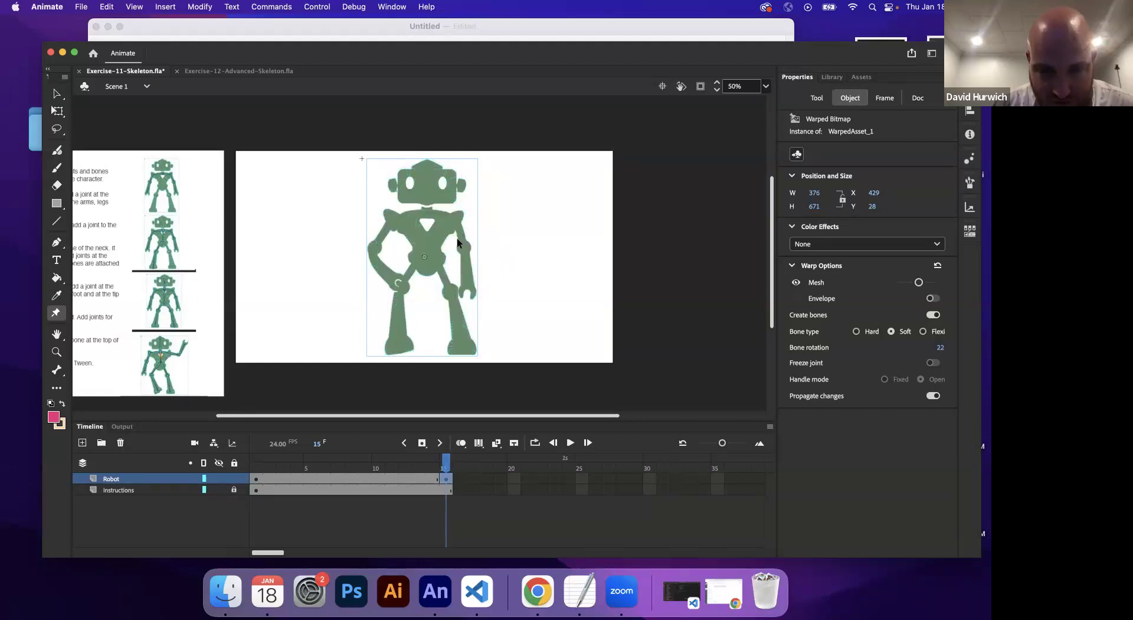
click(465, 246)
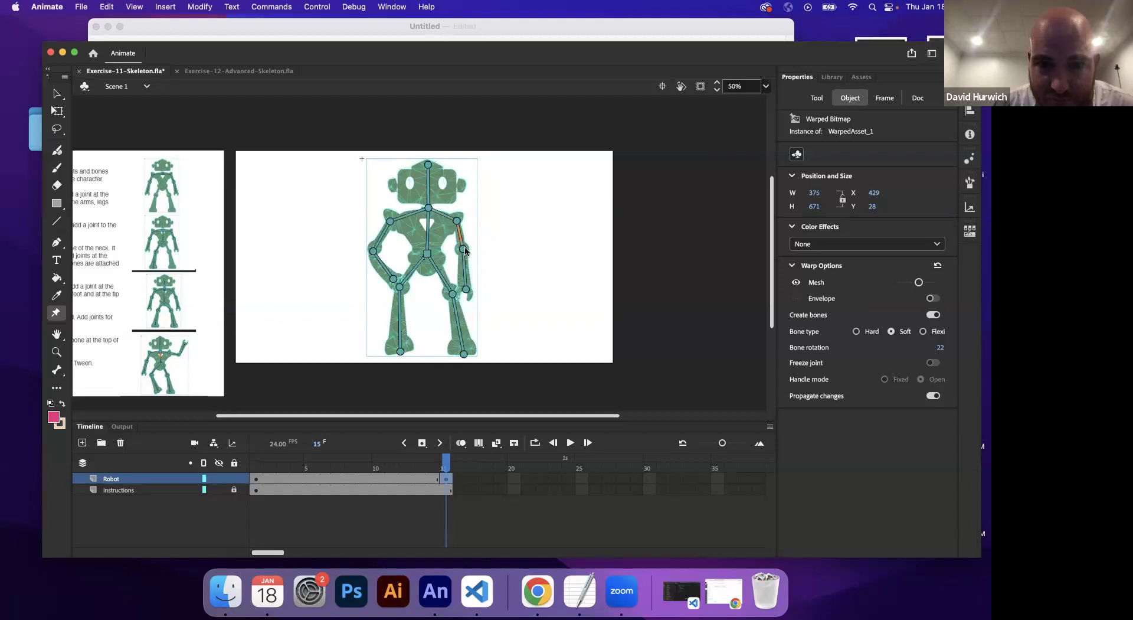
drag(464, 247, 460, 251)
key(super+z)
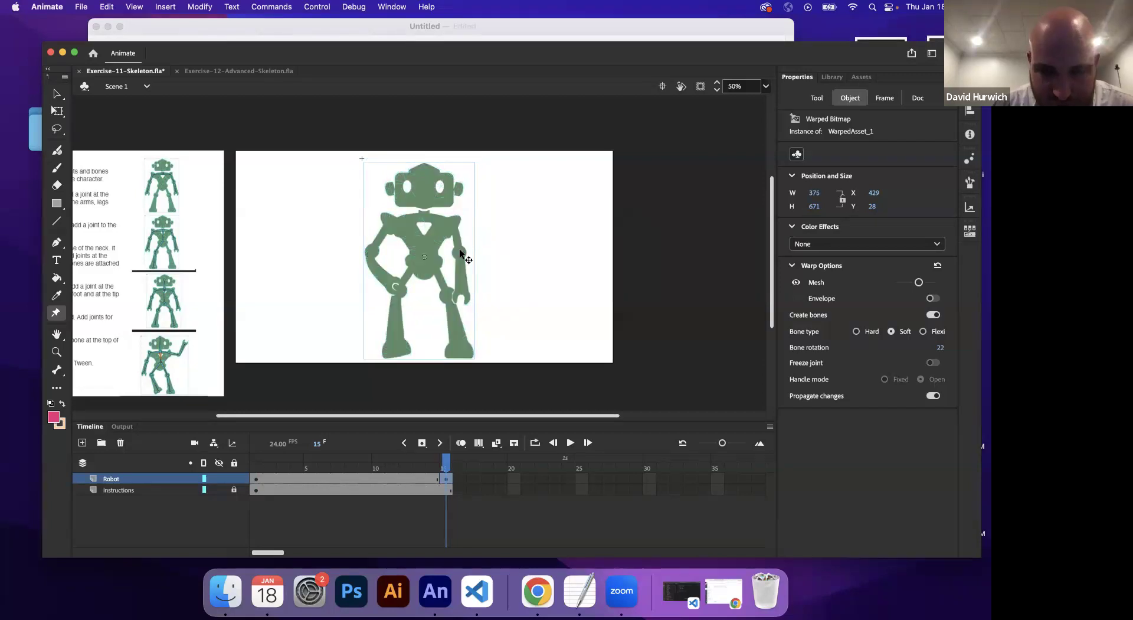
Step: At frame 15, raise the right arm into a wave with the forearm pointing up, and swing the left foot inward
click(465, 252)
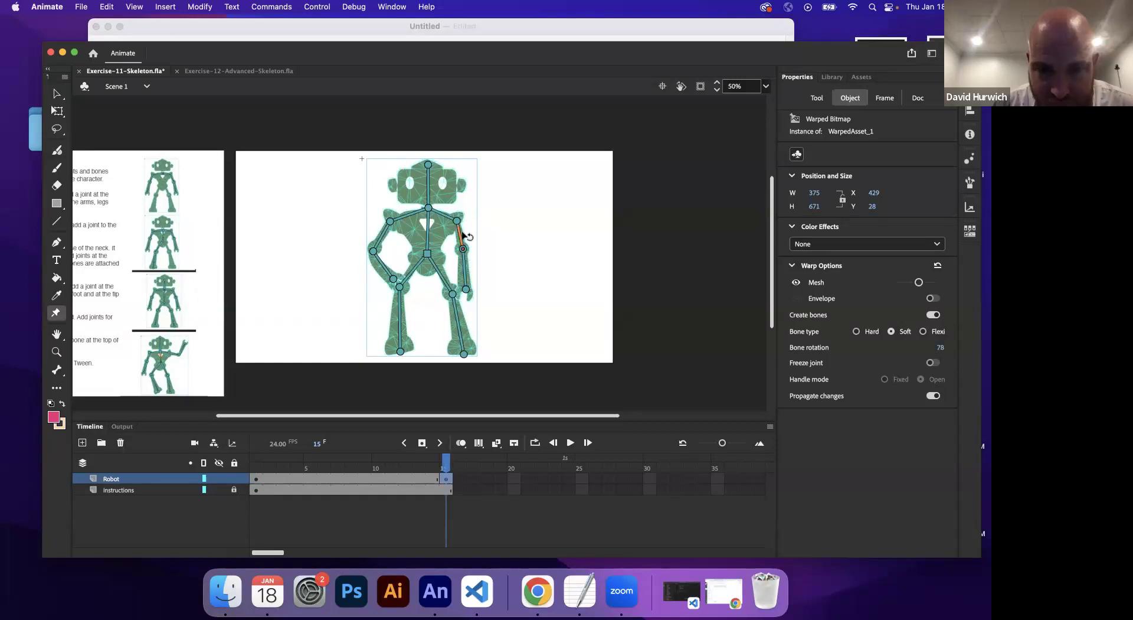
drag(465, 236, 502, 208)
click(510, 223)
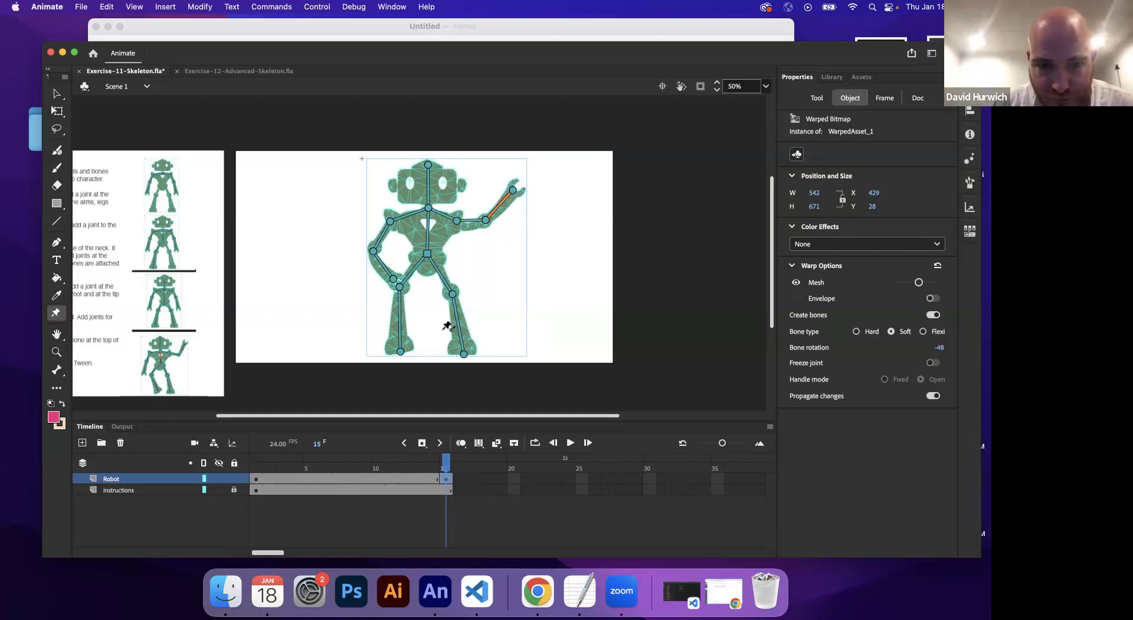
drag(401, 352, 424, 332)
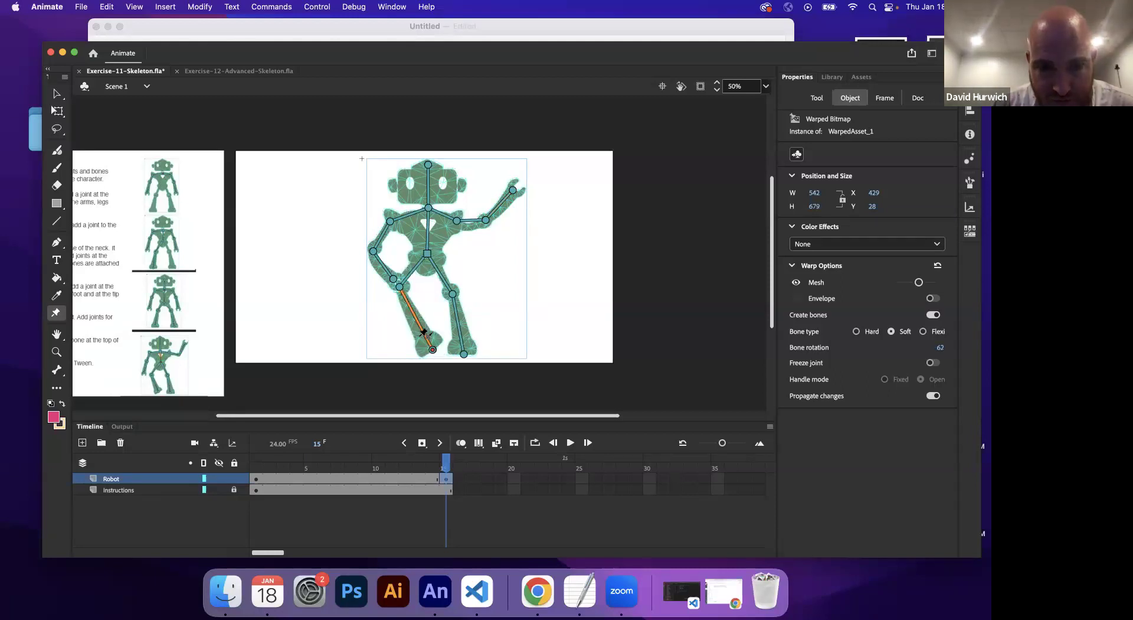
Step: Try to lean the torso to the left from the neck joint, and undo it
click(430, 210)
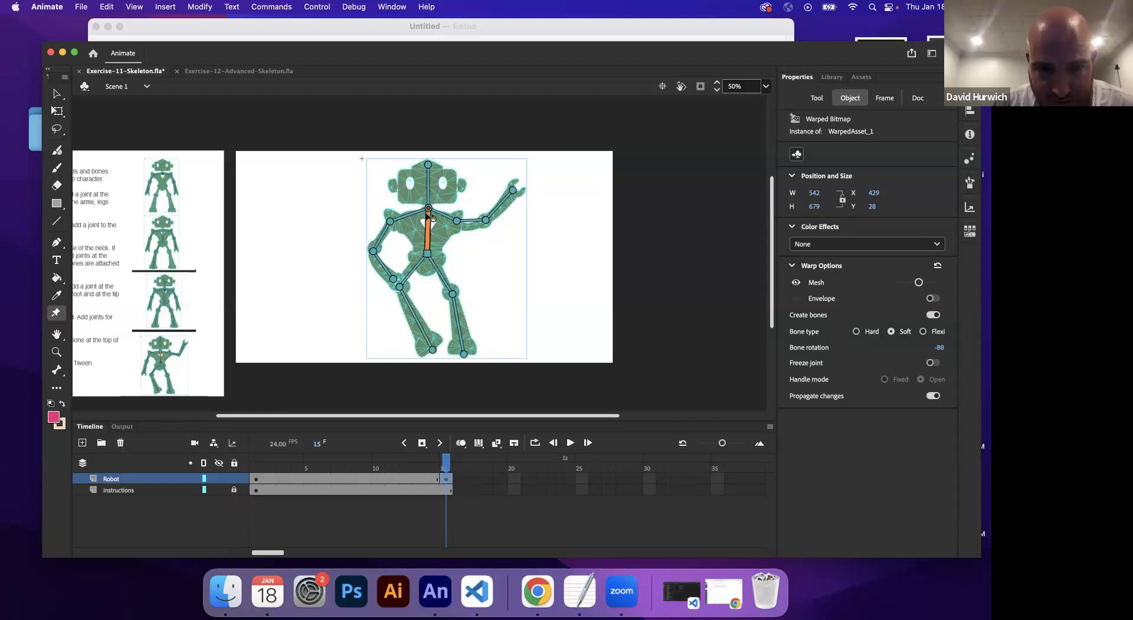
drag(426, 218, 420, 223)
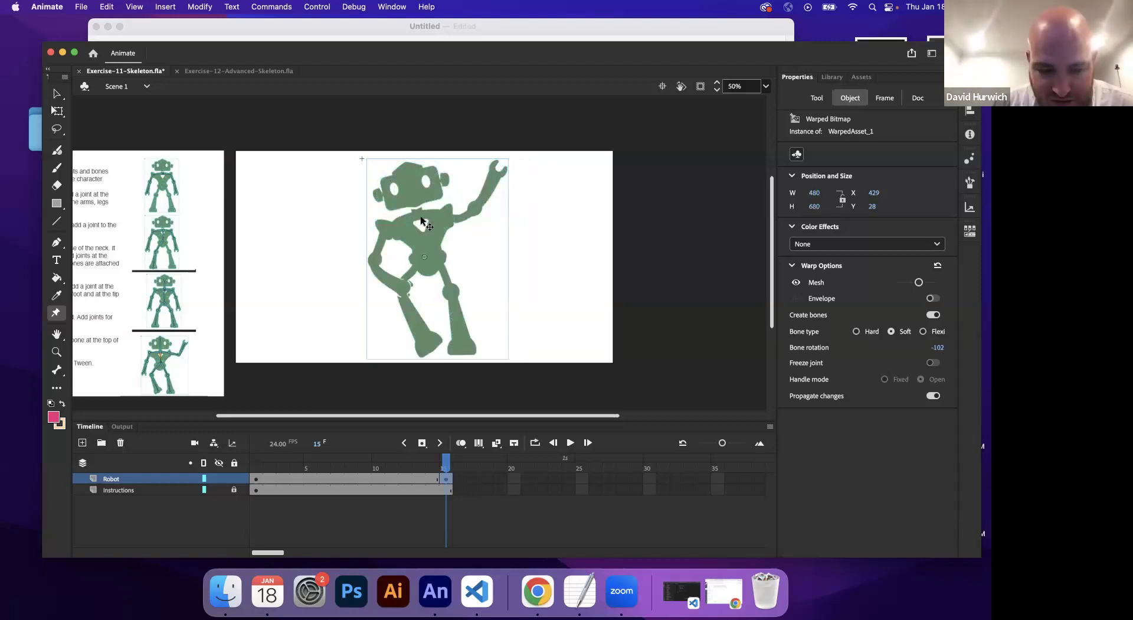
key(super+z)
Step: Tilt the robot's head to the left at frame 15 using its top joint
click(429, 170)
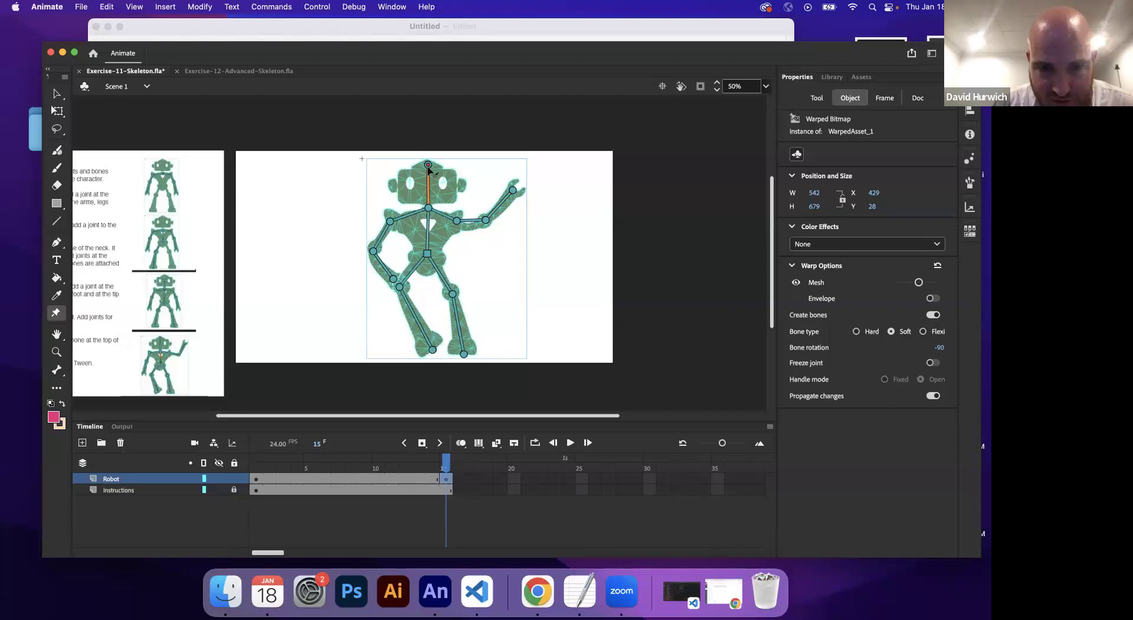
drag(429, 174, 416, 181)
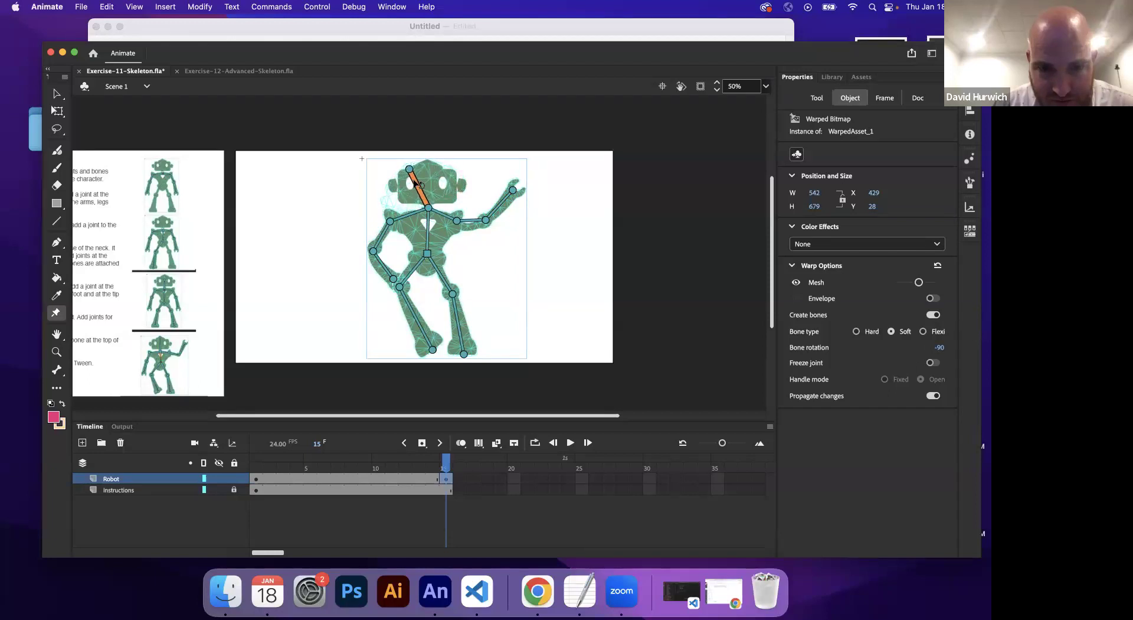
Step: Apply a Classic Tween to the Robot layer from frame 1 to frame 15, and play the animation back
click(255, 476)
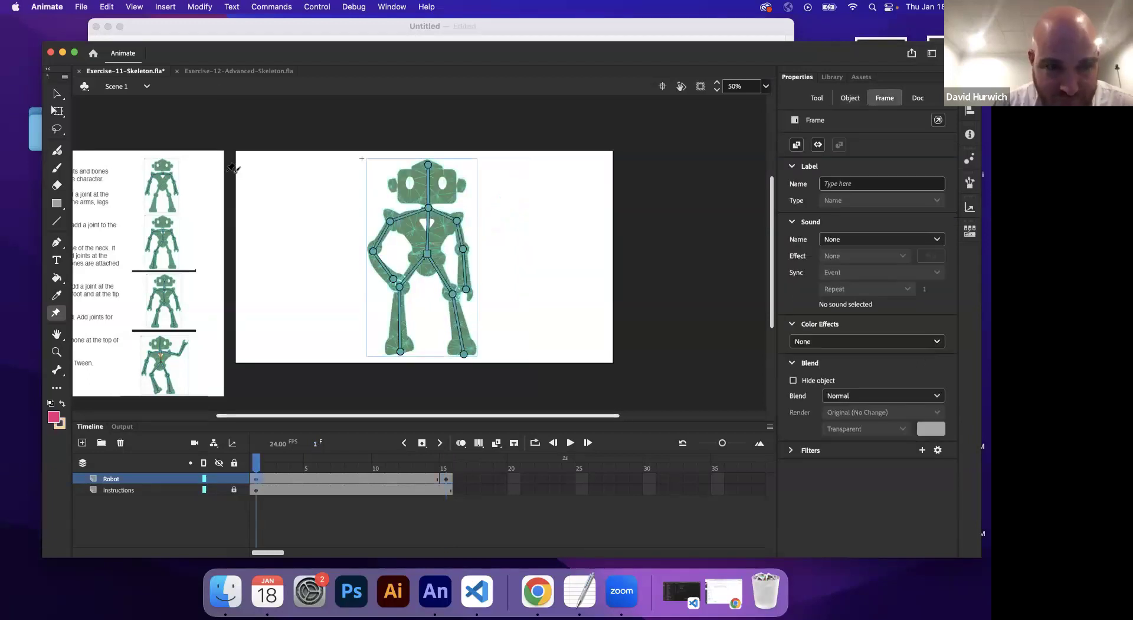
click(166, 6)
click(168, 44)
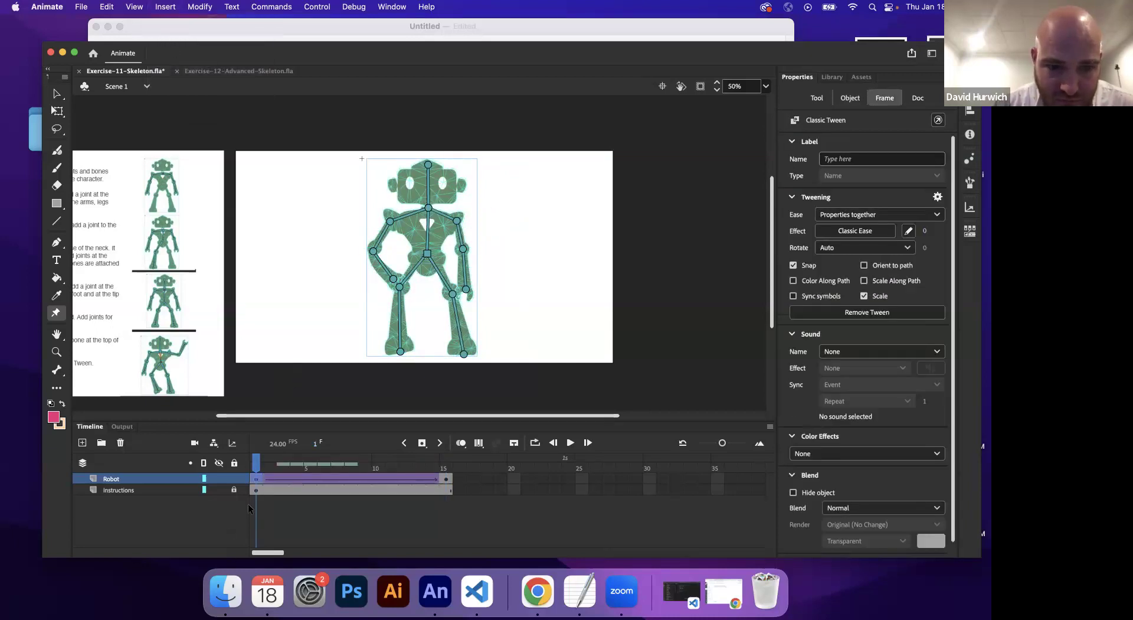
click(255, 469)
key(Return)
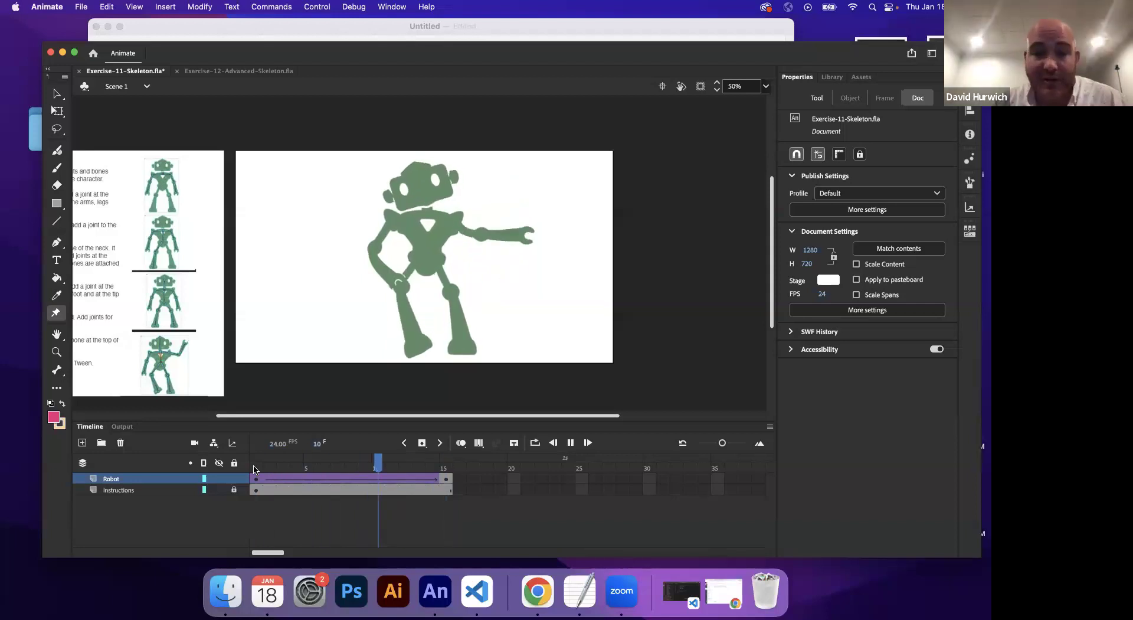
key(Return)
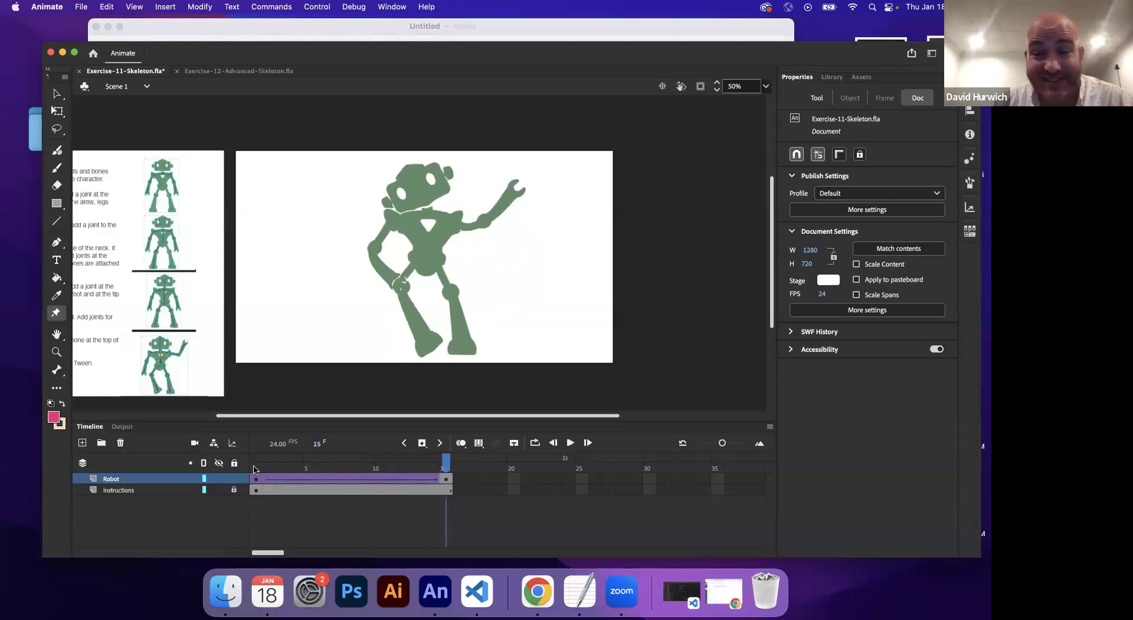
key(Return)
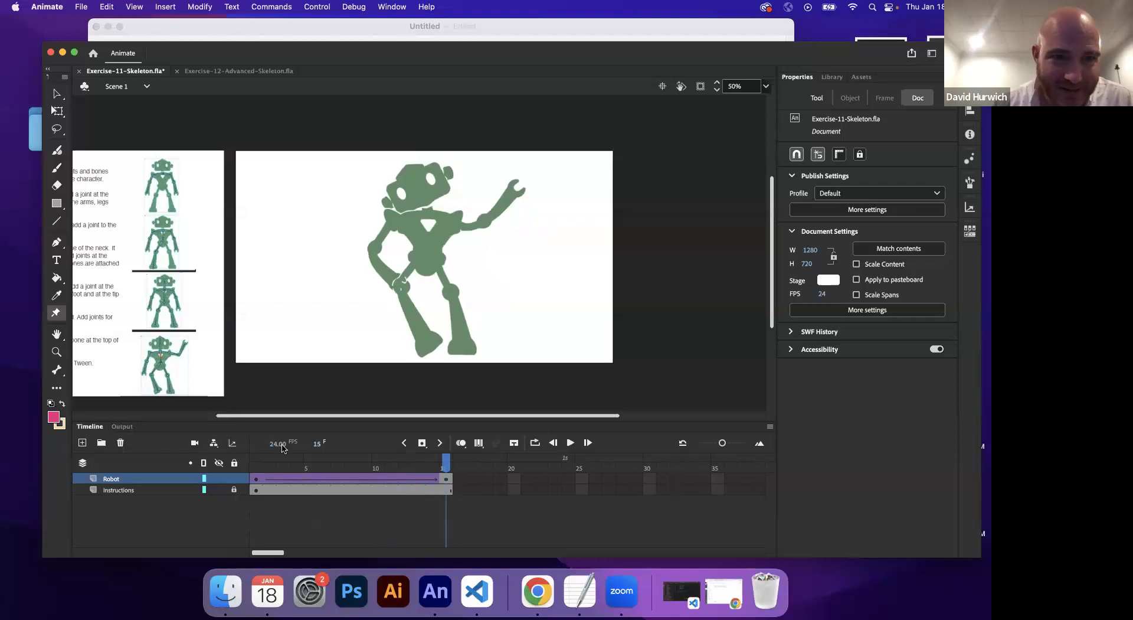
click(230, 71)
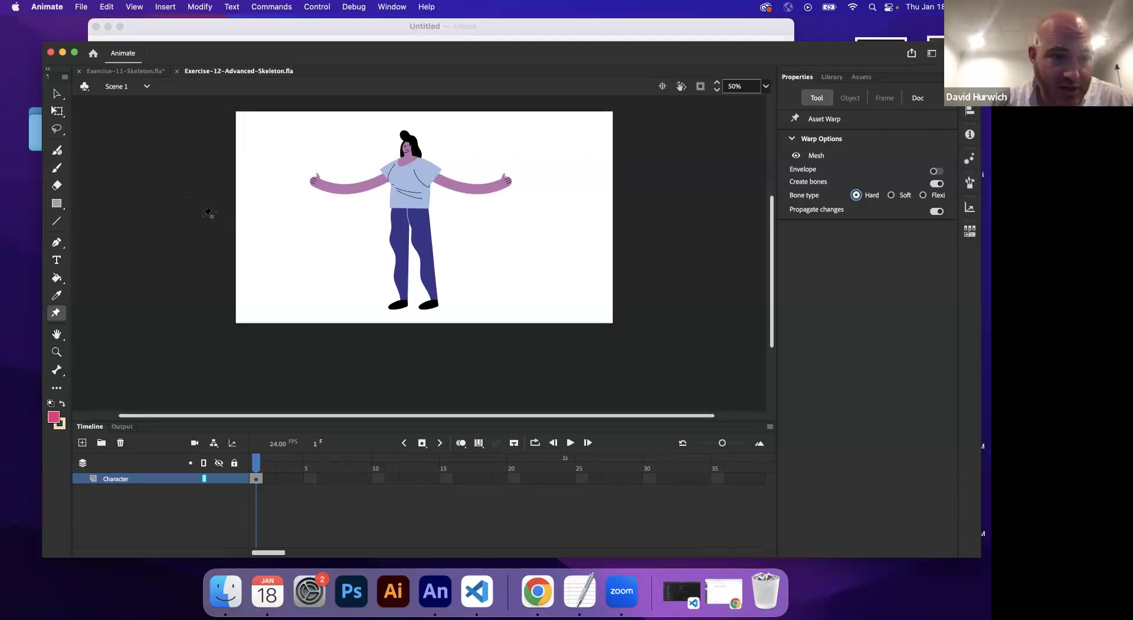
click(126, 70)
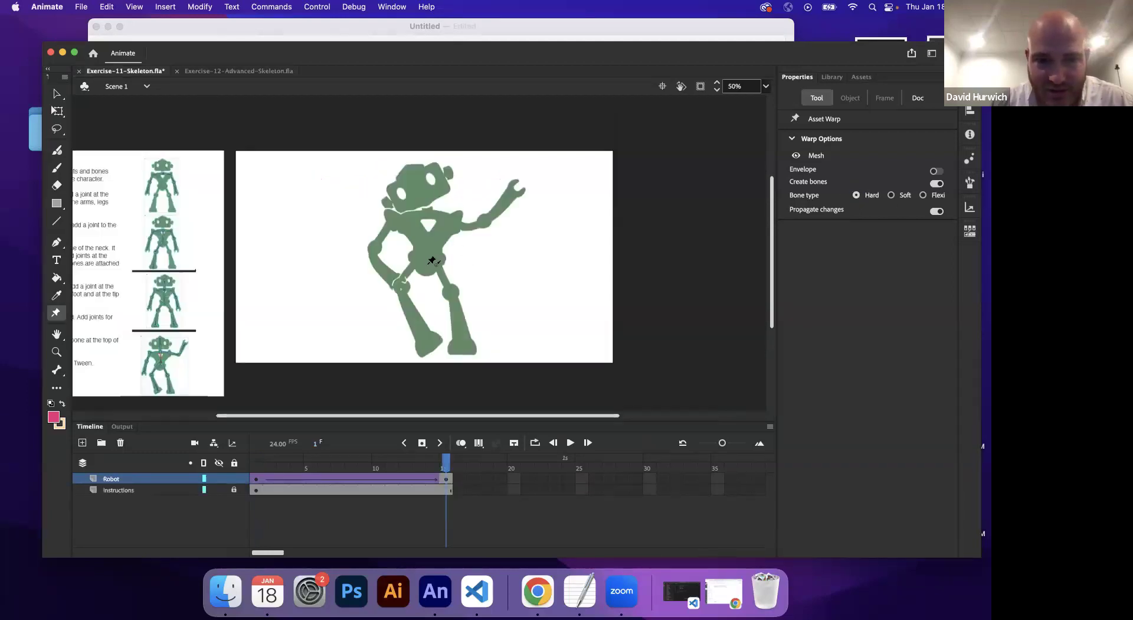
Step: Set the robot's two thigh bones and the bones of its raised right arm to the Hard bone type
click(425, 262)
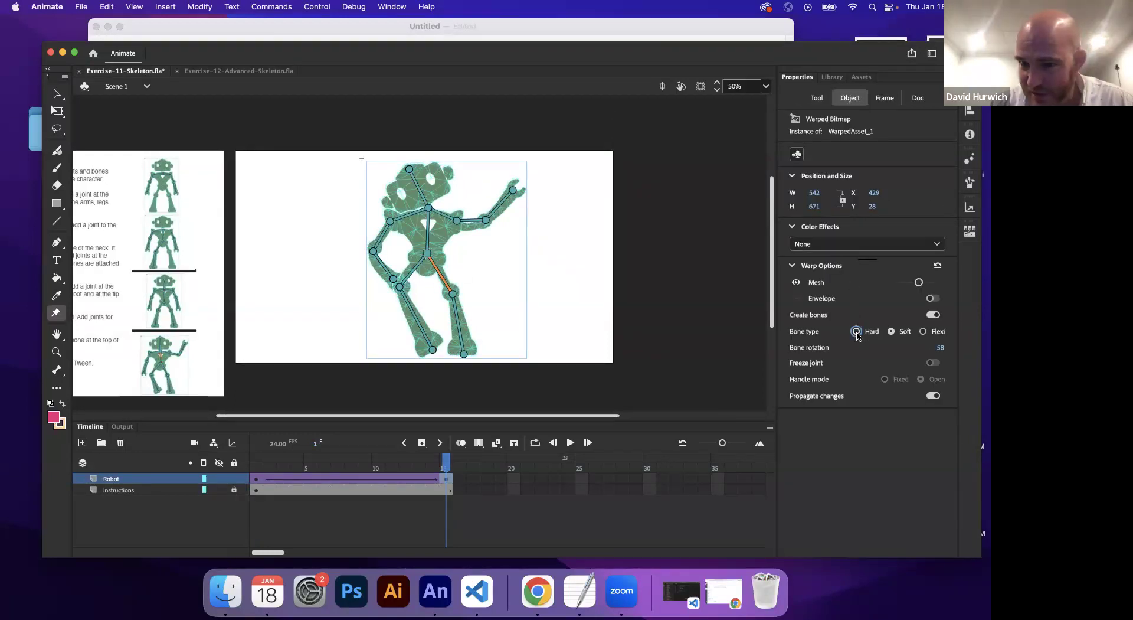
click(411, 271)
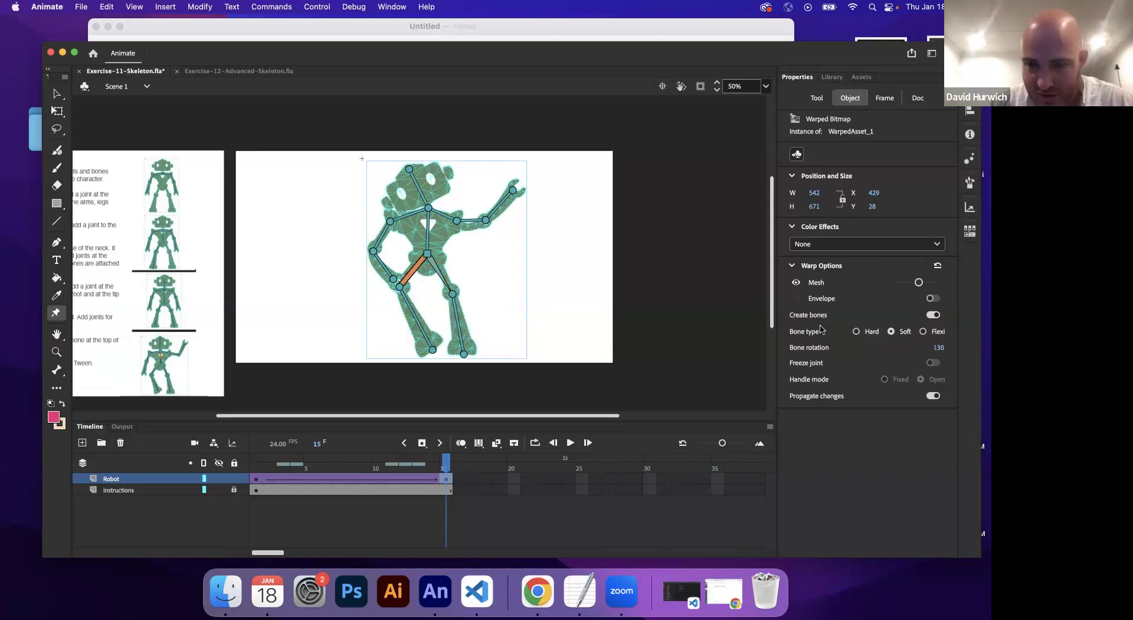
click(470, 221)
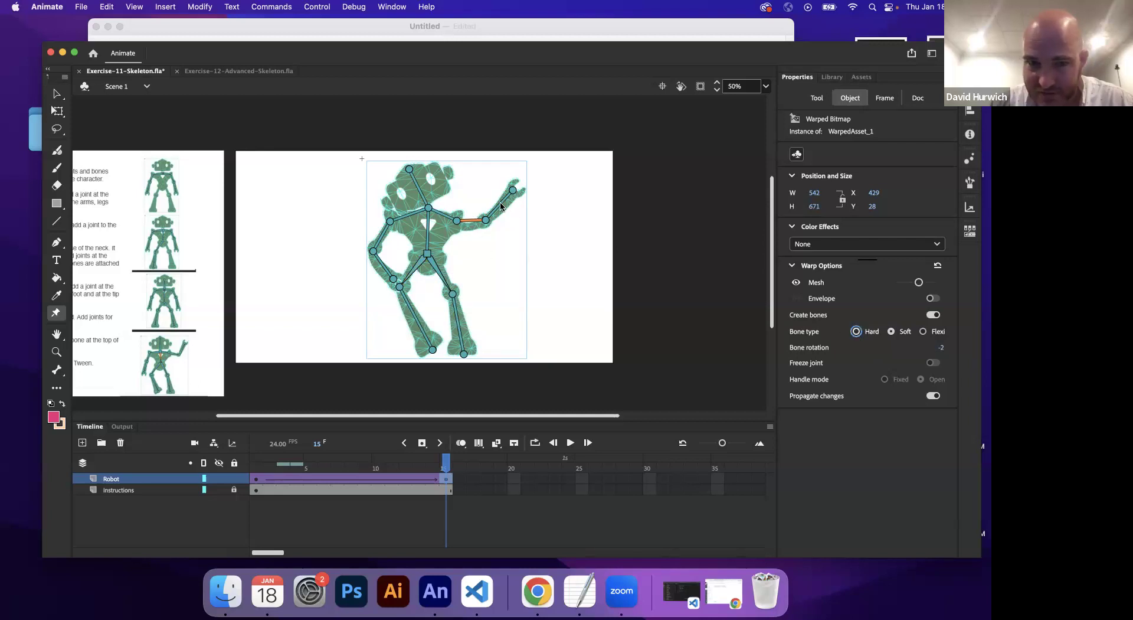
click(856, 331)
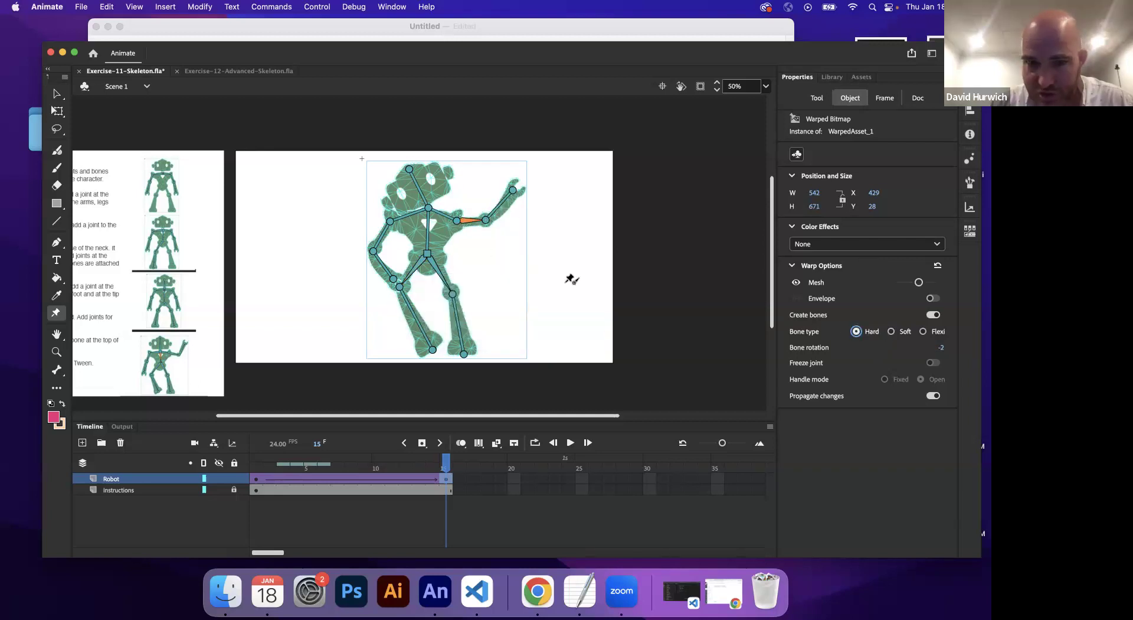
click(500, 205)
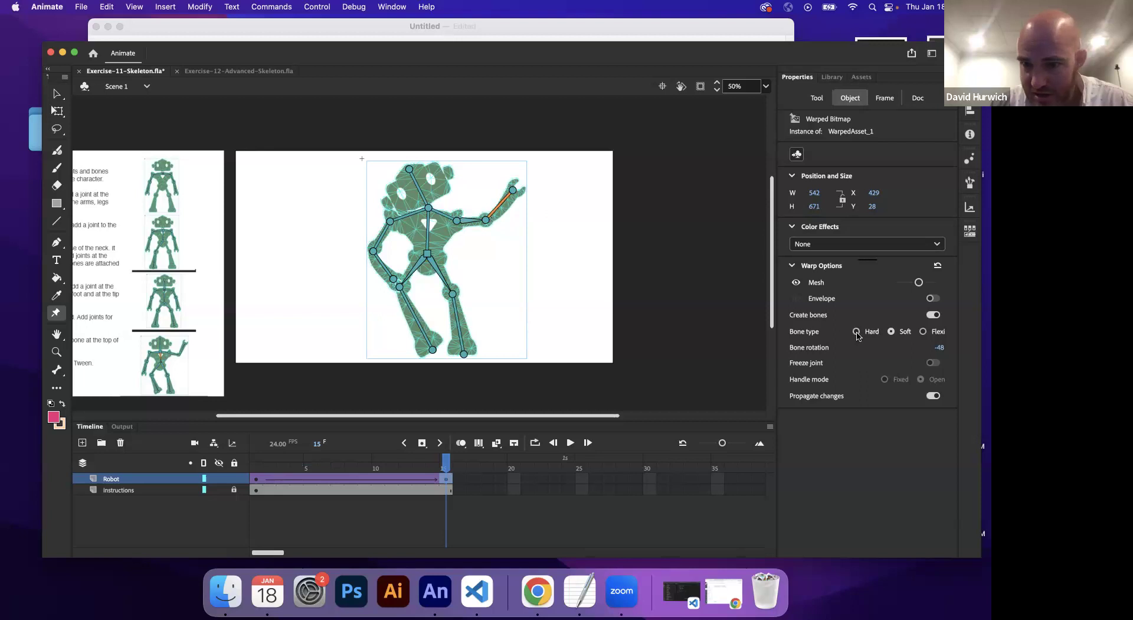
click(438, 212)
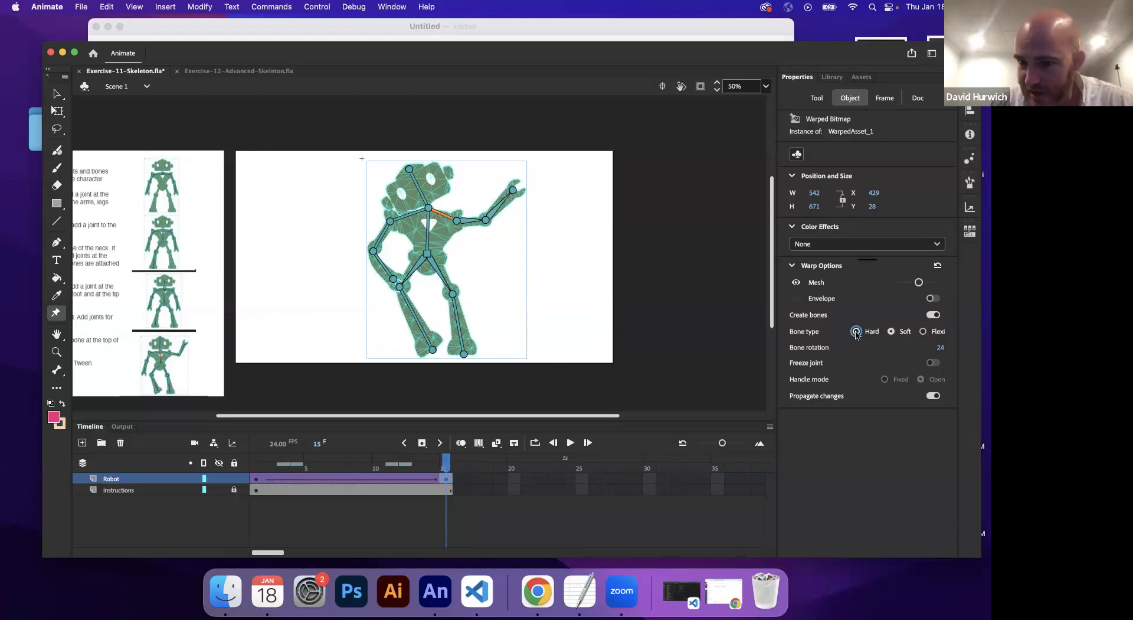
Step: Set both of the robot's lower leg bones and the left thigh bone to the Hard bone type
click(458, 318)
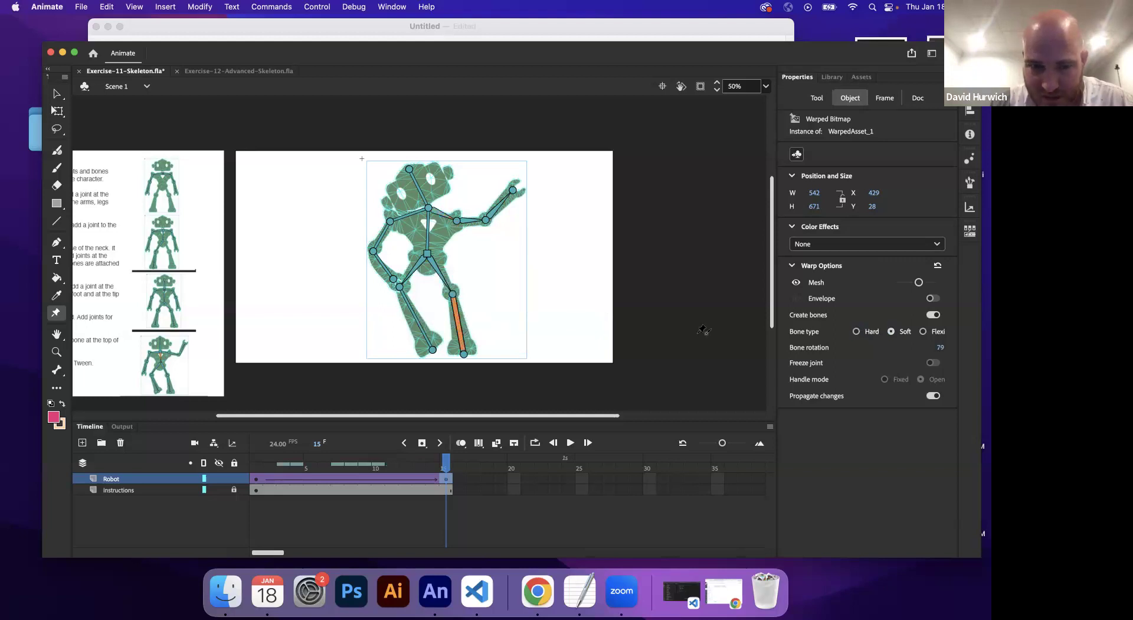
click(856, 331)
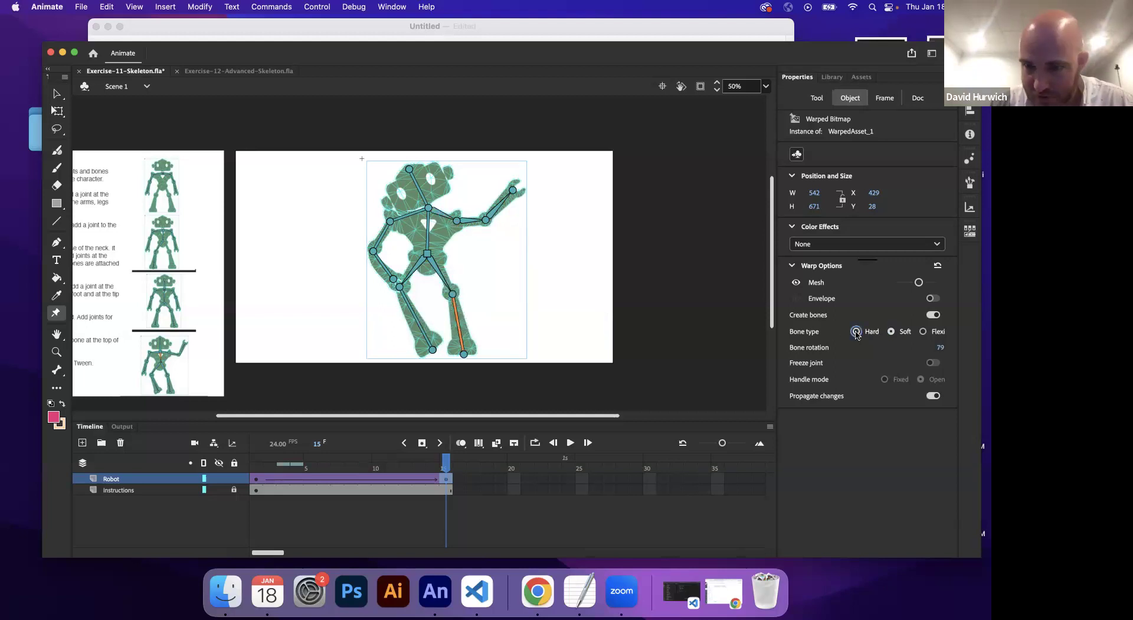
click(419, 322)
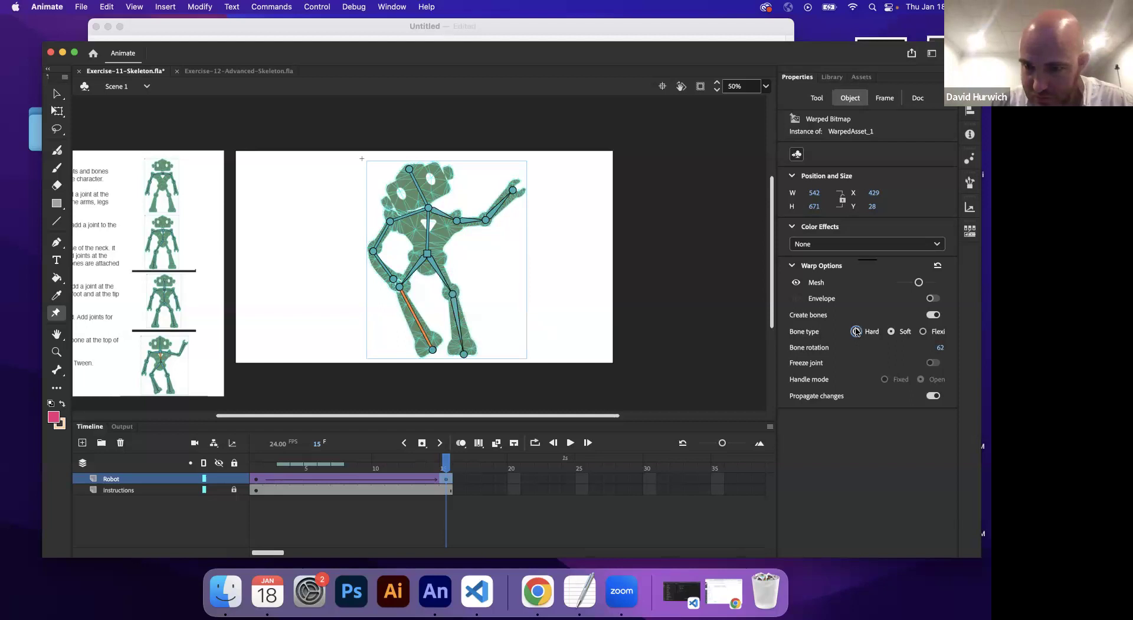
click(416, 269)
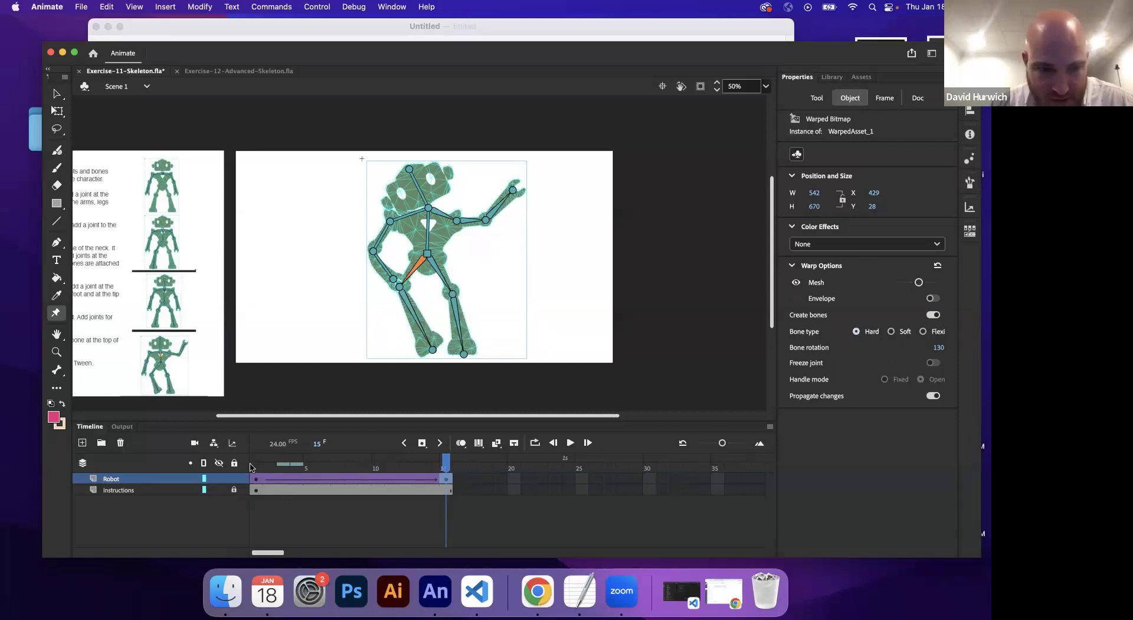
Step: Play the robot animation from the start to review the motion with the hard bones
click(251, 467)
key(Return)
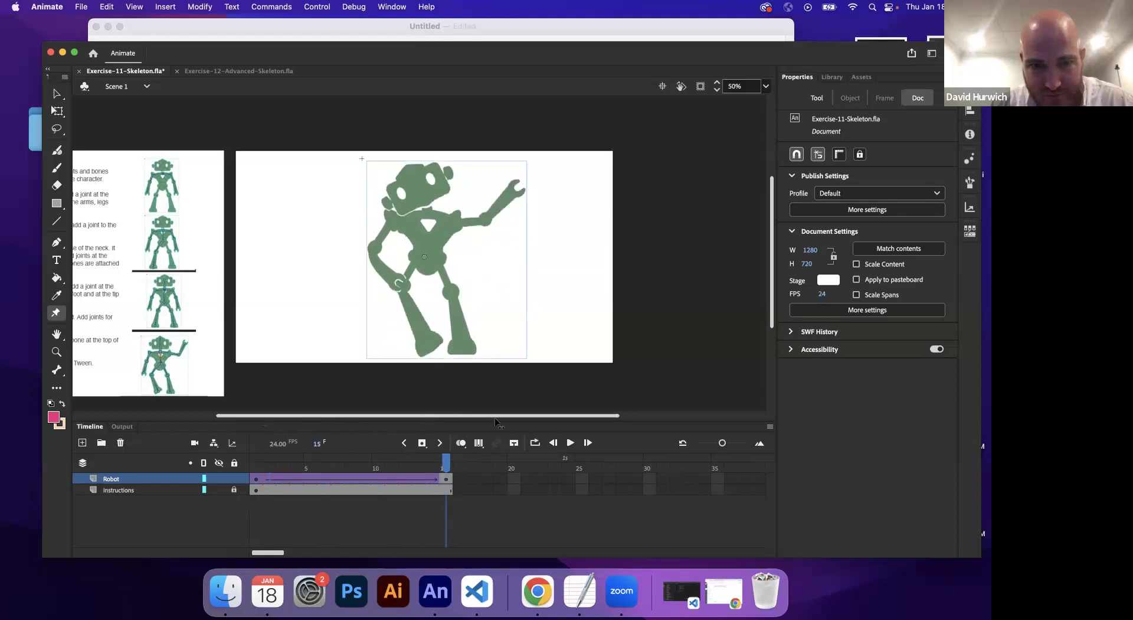
key(Return)
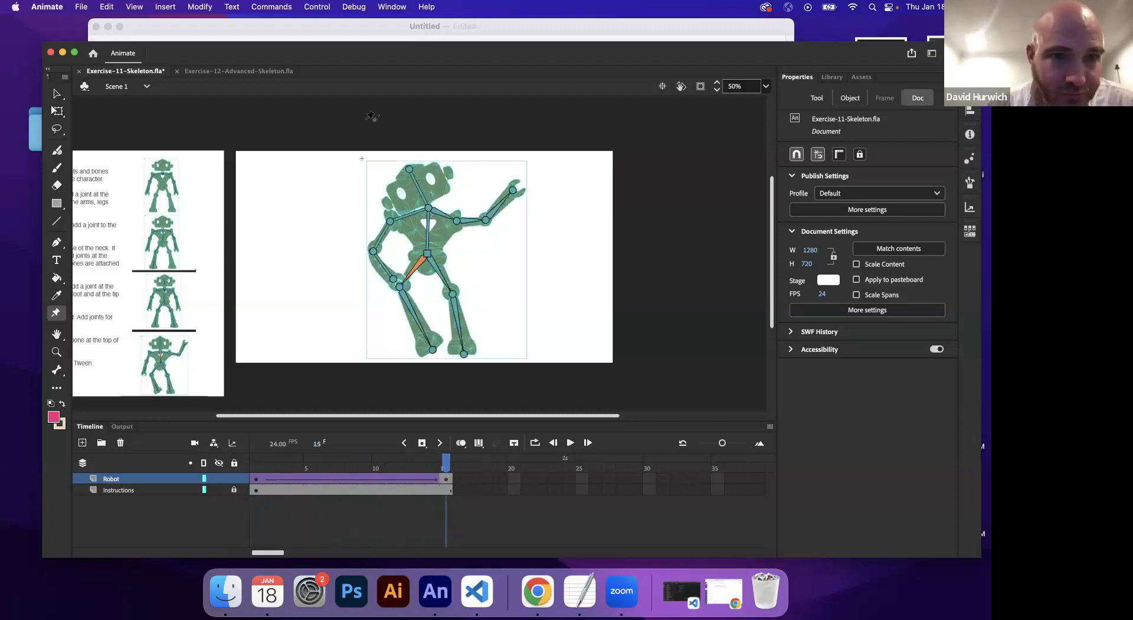
Step: Switch to Exercise-12-Advanced-Skeleton.fla and start an Asset Warp rig on the character with hip, neck and head joints
click(272, 72)
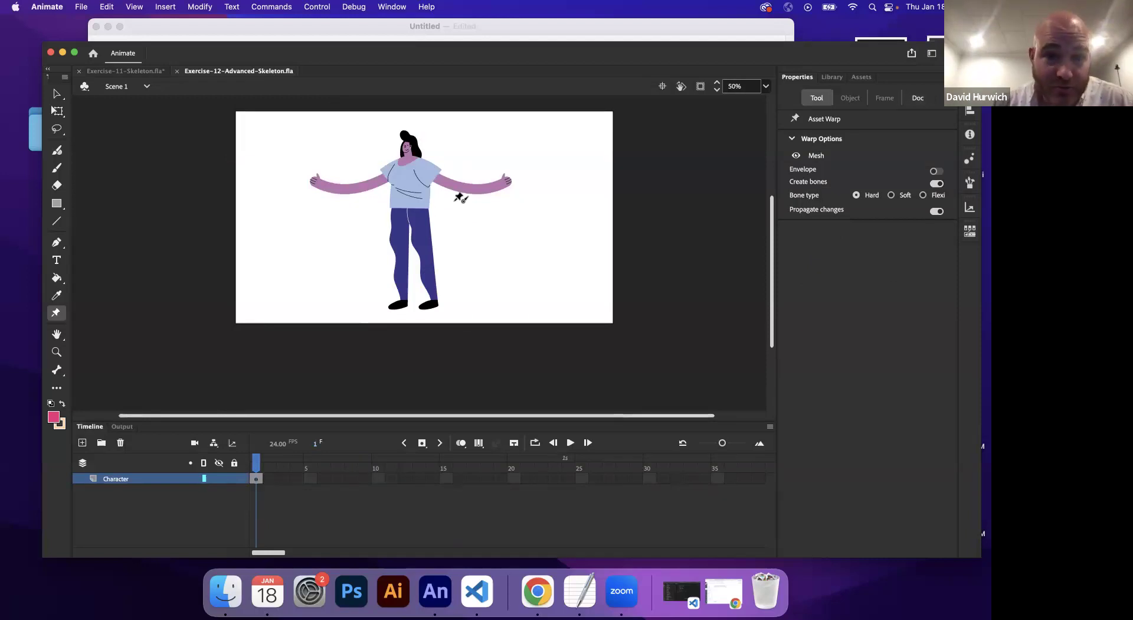
click(413, 207)
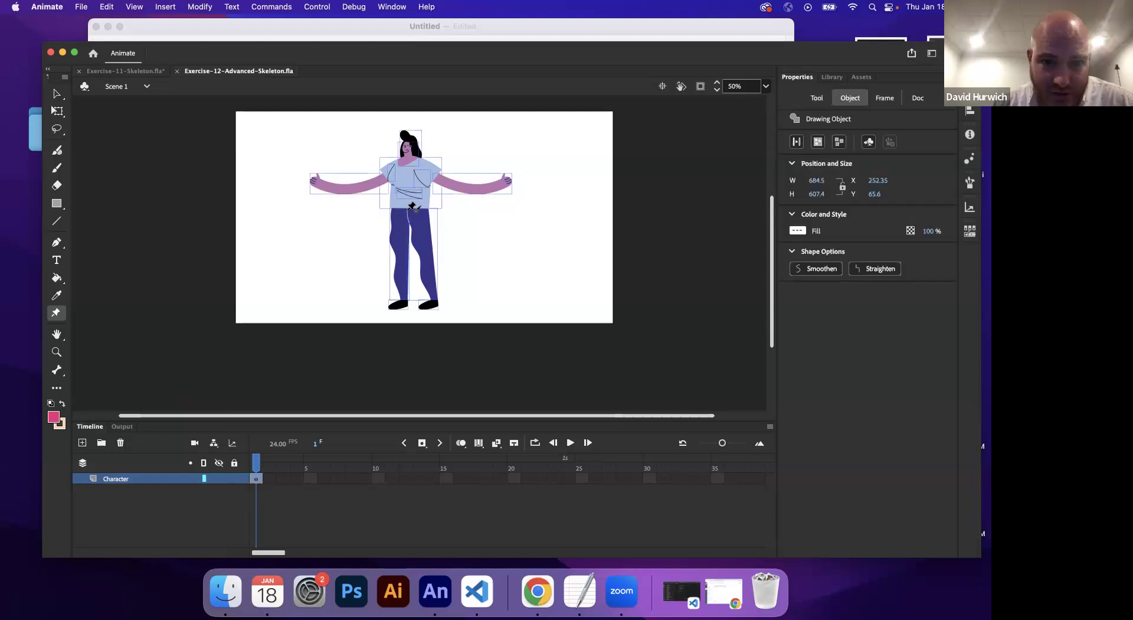
click(410, 210)
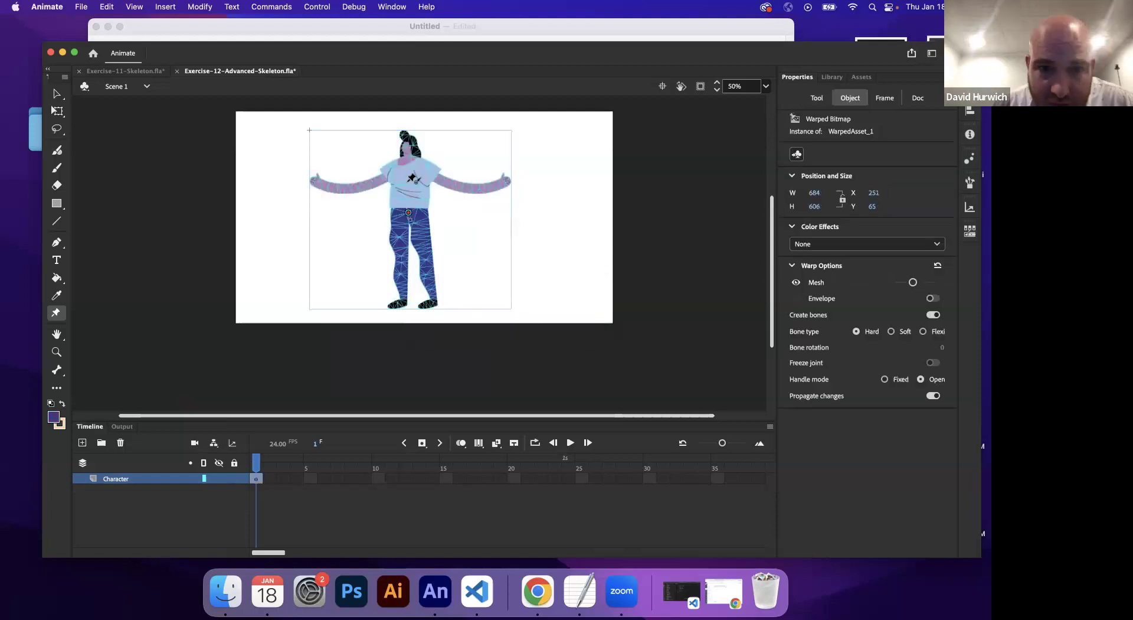
click(407, 160)
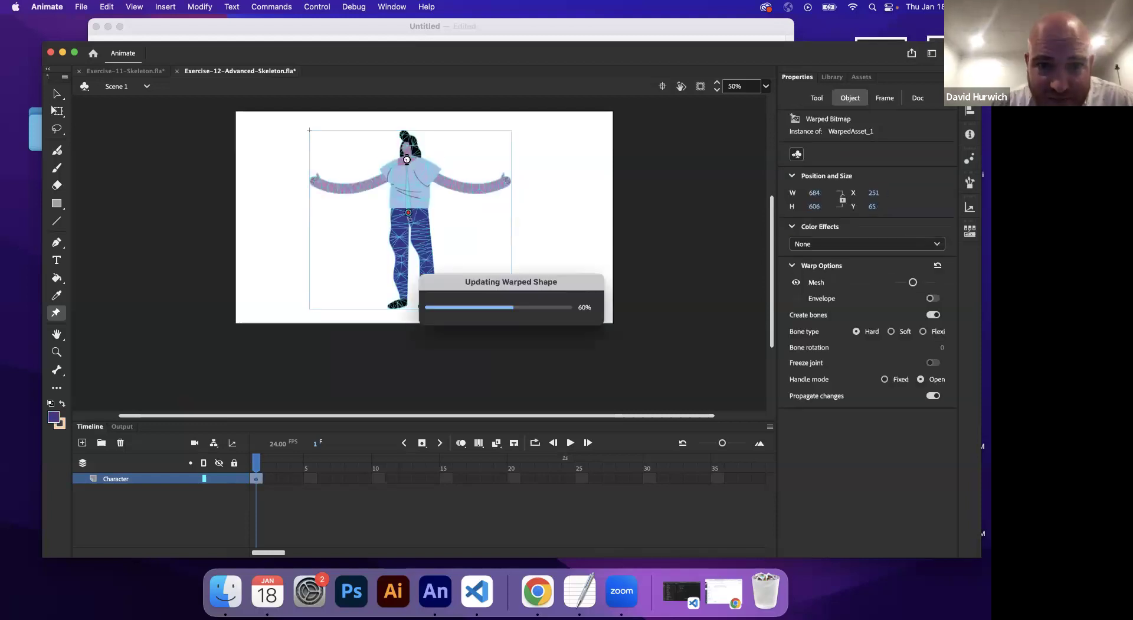
click(410, 134)
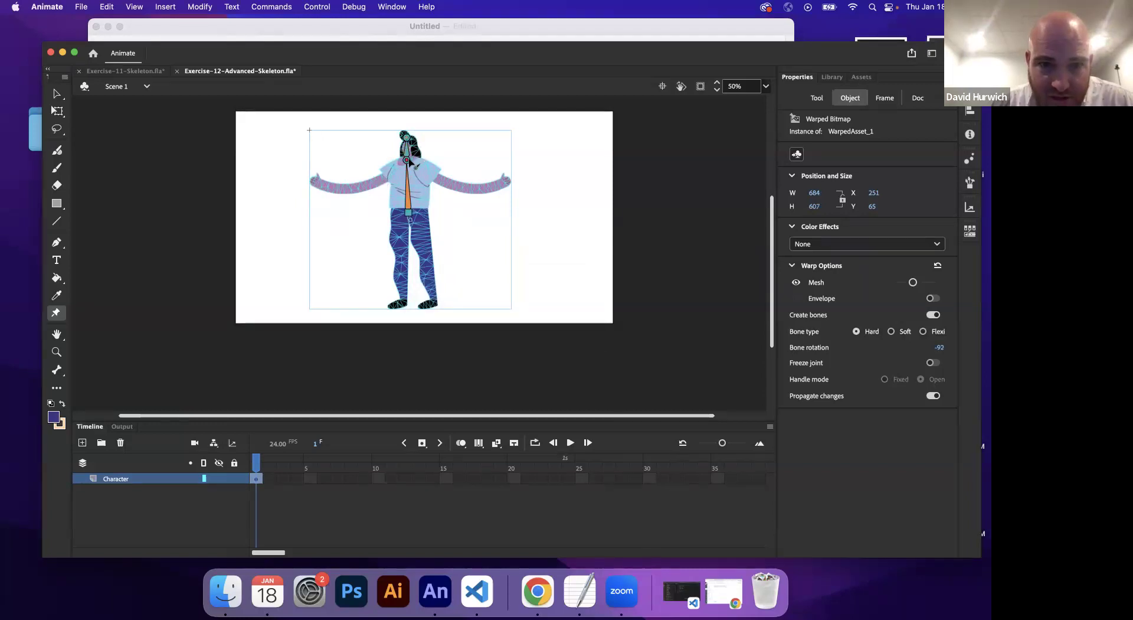
Step: Add elbow and hand joints to both of the character's arms, branching each arm from the neck joint
click(360, 190)
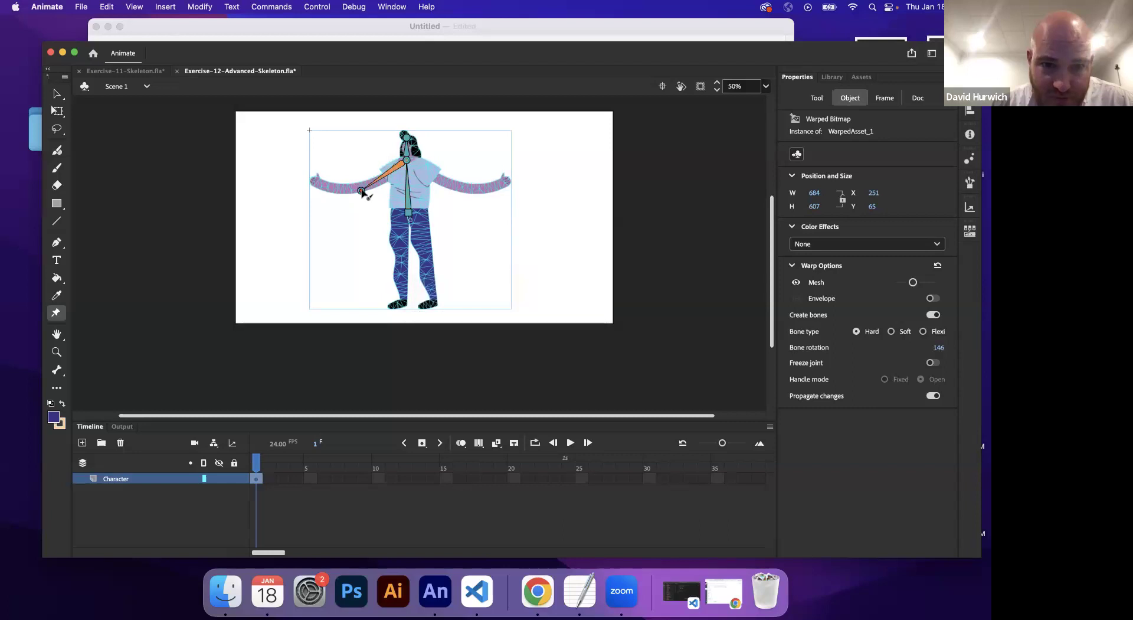
click(314, 182)
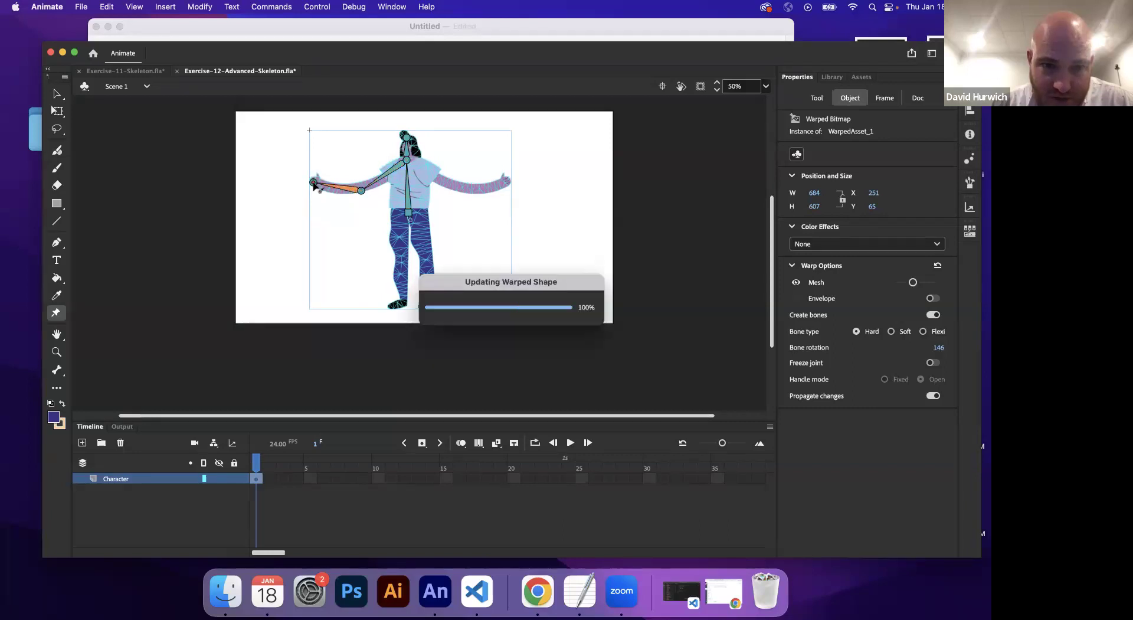
click(408, 174)
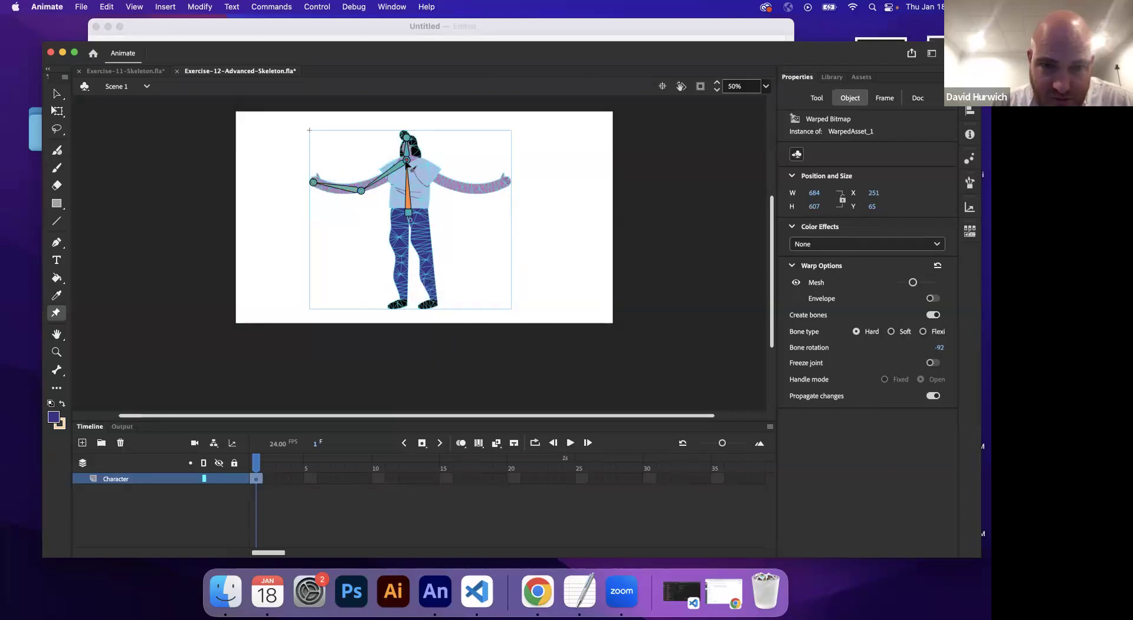
click(467, 189)
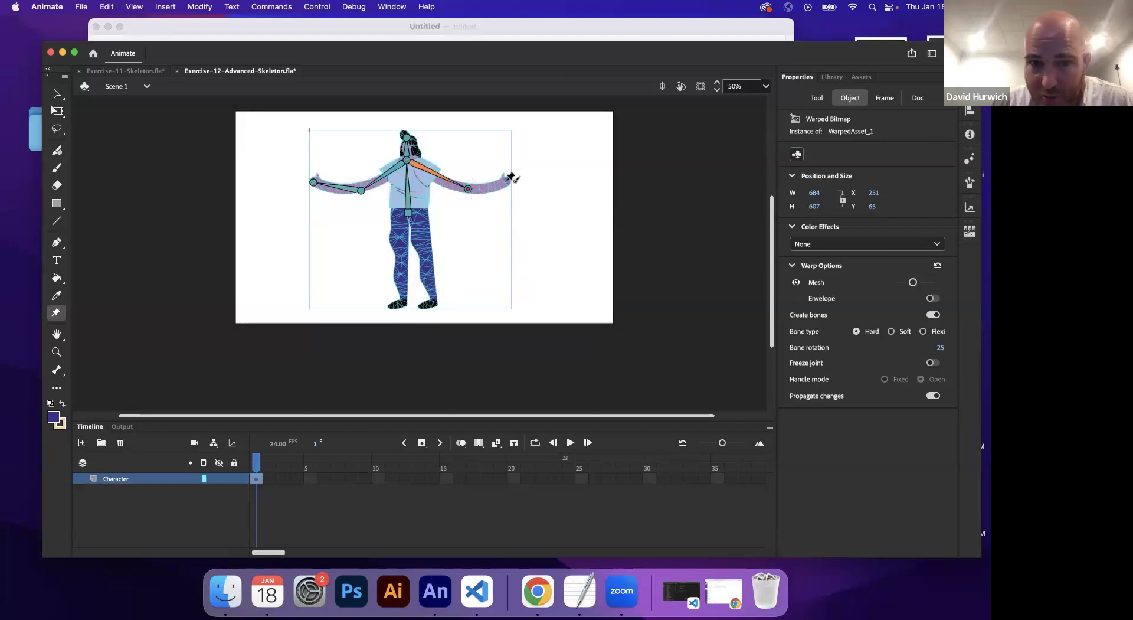
click(509, 178)
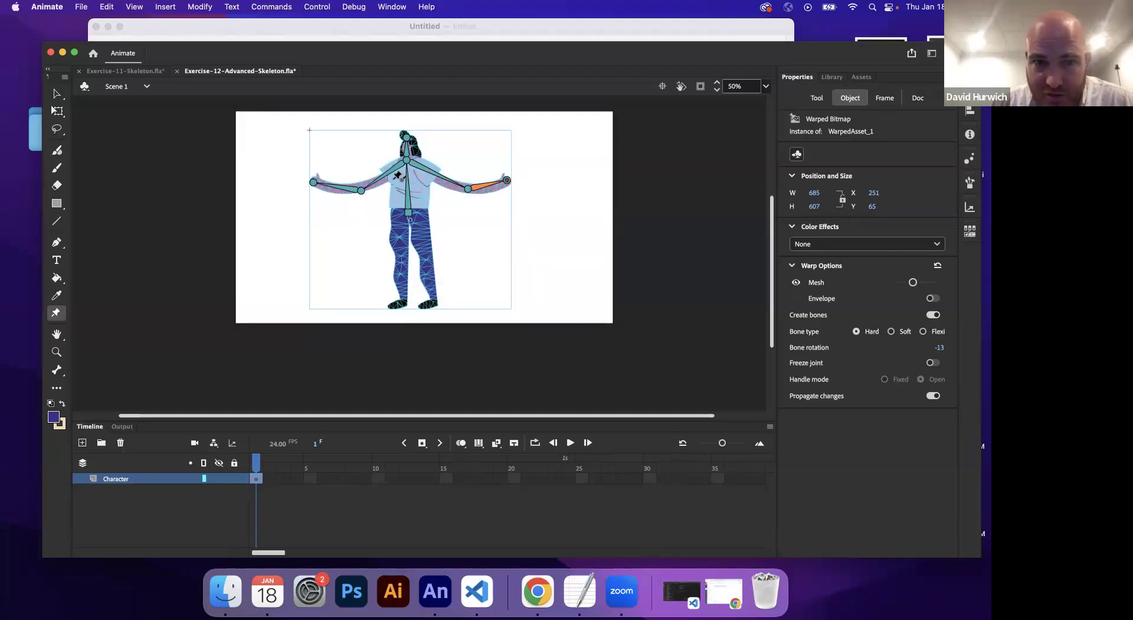
Step: From the hip joint, add knee, ankle and toe joints down the character's left leg
click(408, 213)
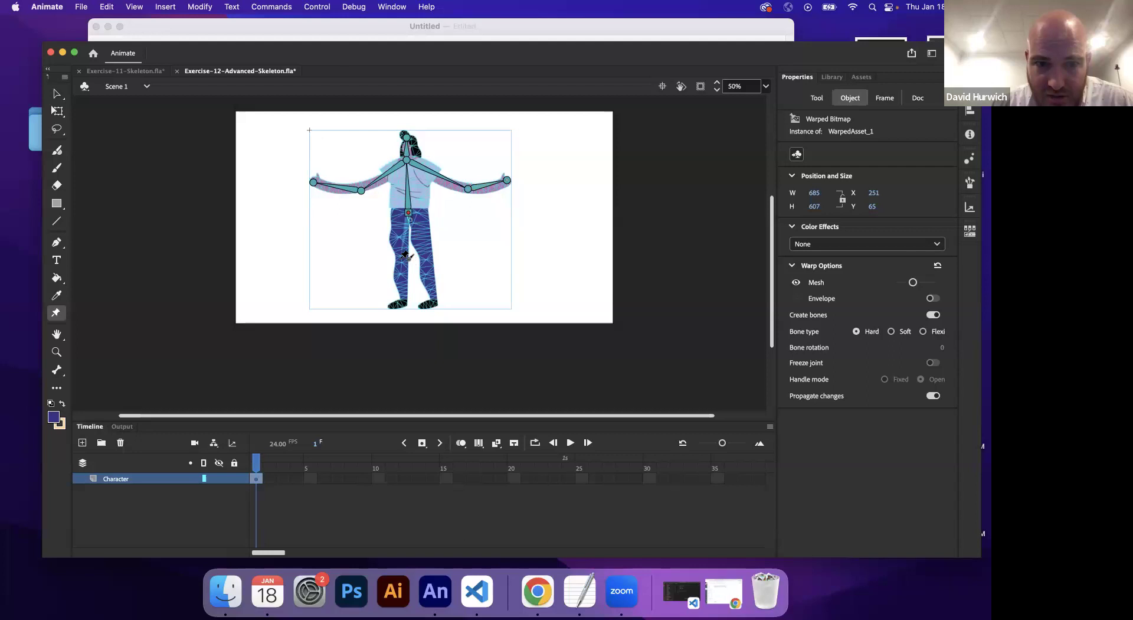
click(400, 261)
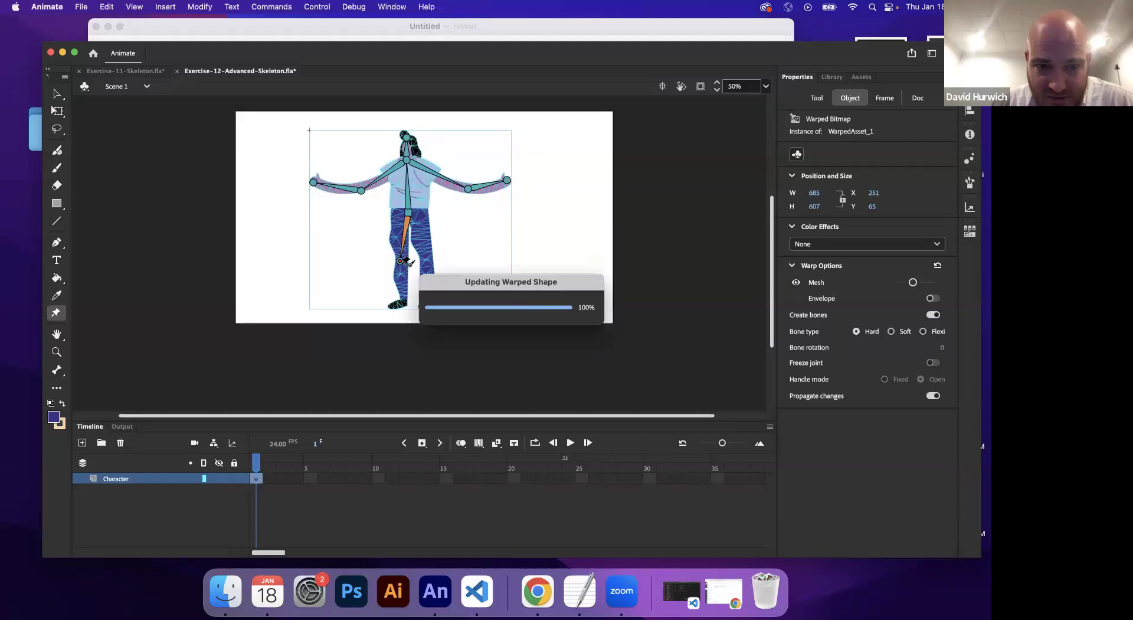
click(404, 304)
drag(404, 305, 391, 307)
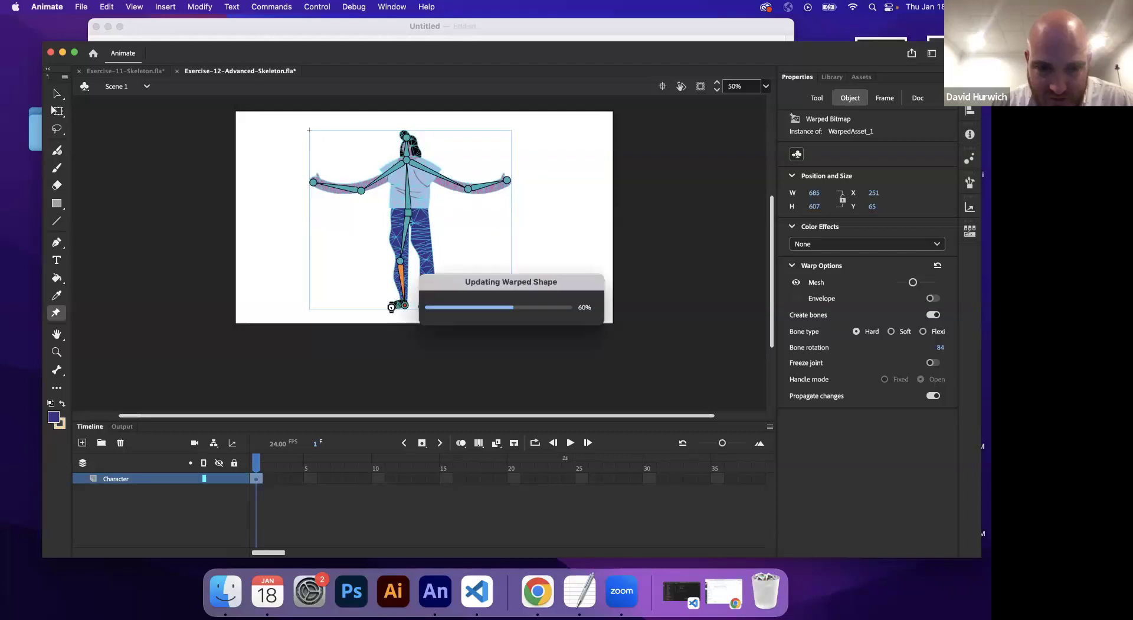
Step: From the hip joint, add knee, ankle and toe joints down the character's right leg
click(408, 213)
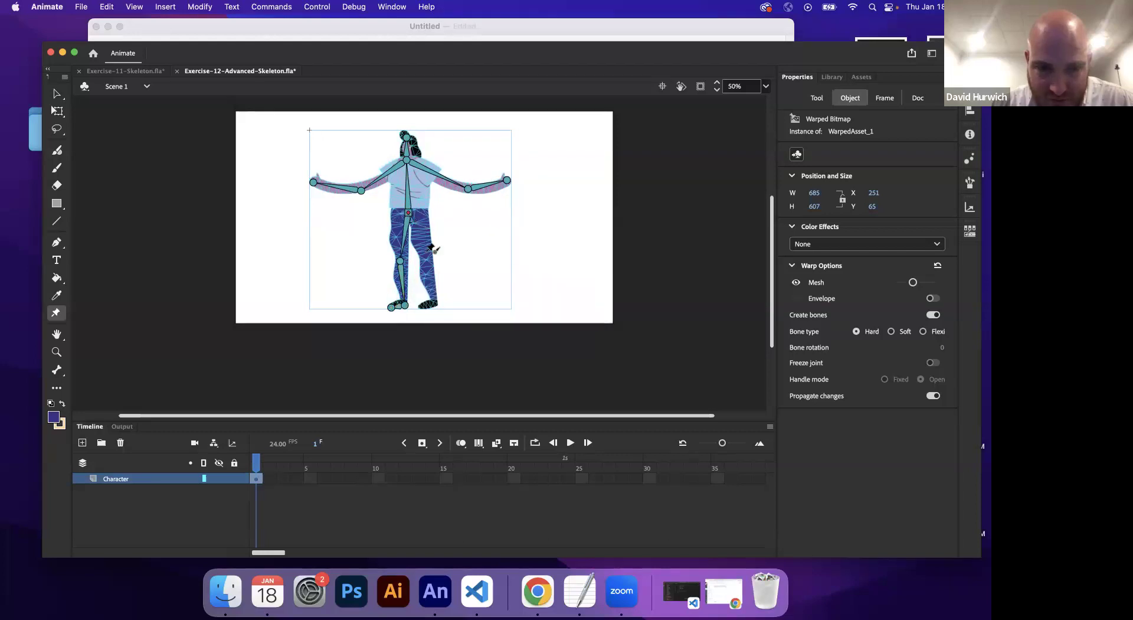
click(429, 257)
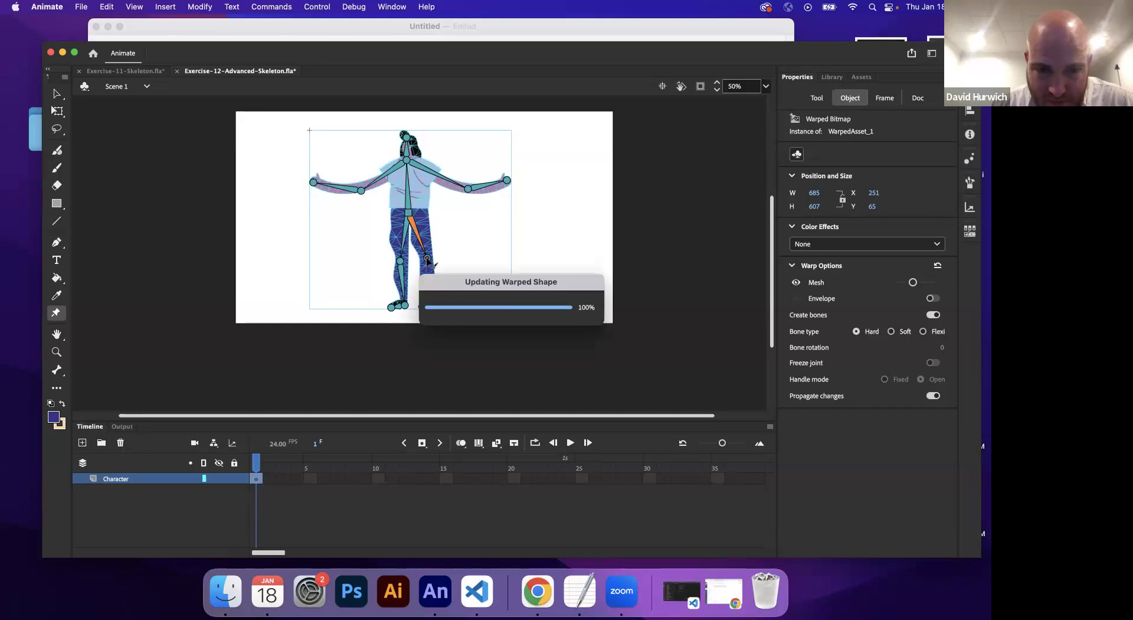
click(430, 306)
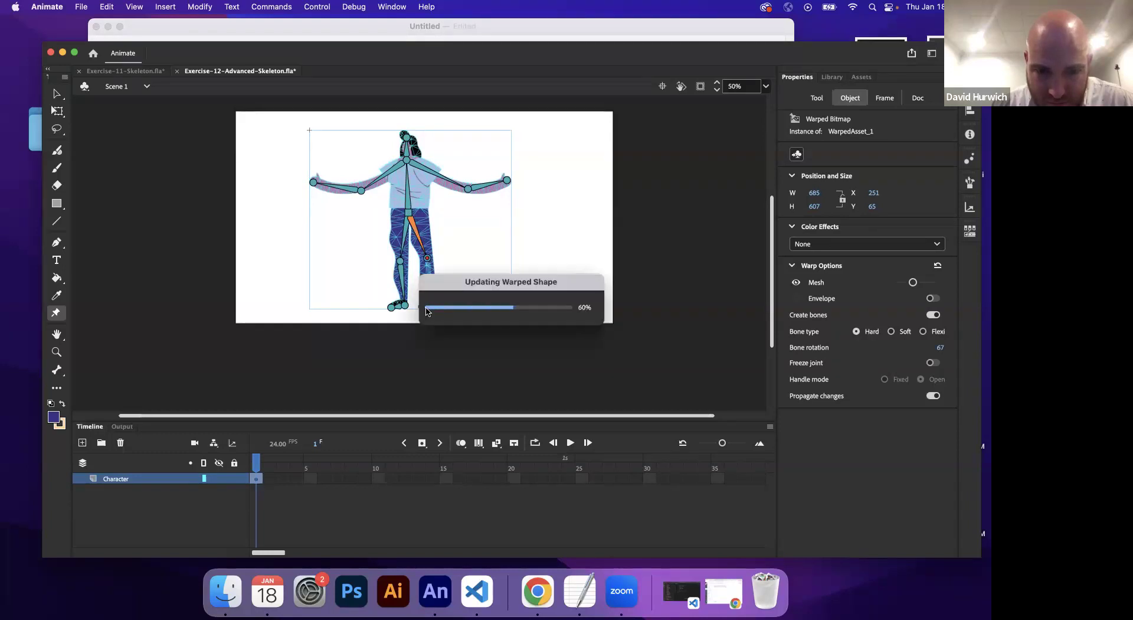
click(422, 308)
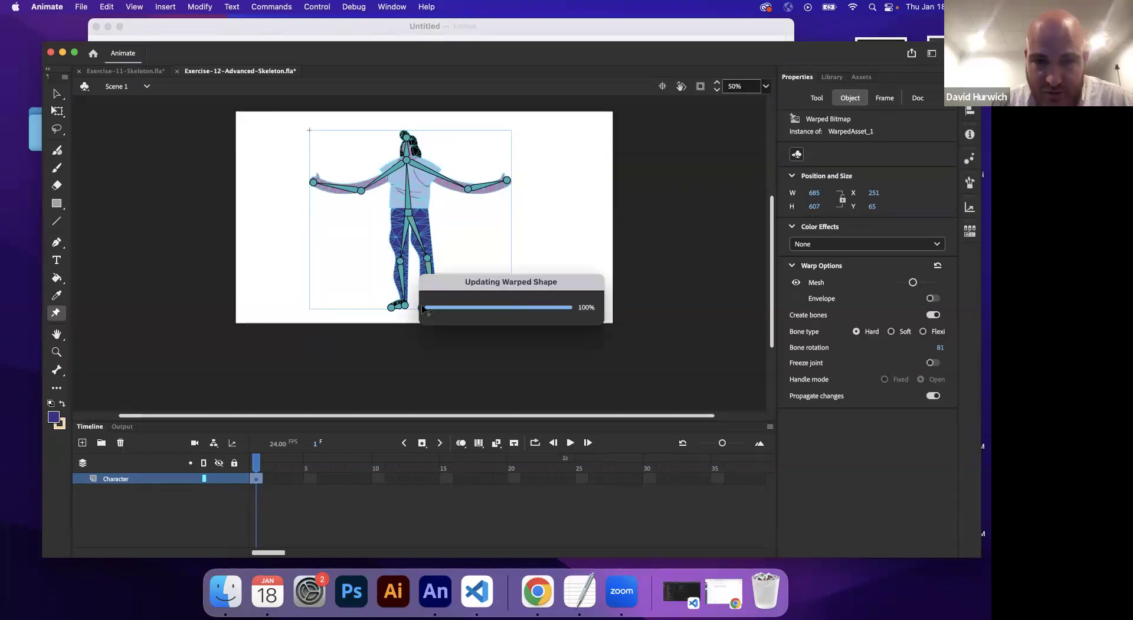
Step: Edit the character's rig, nudging the knee, ankle and neck joints into better alignment with the body, and return to Scene 1
right_click(410, 215)
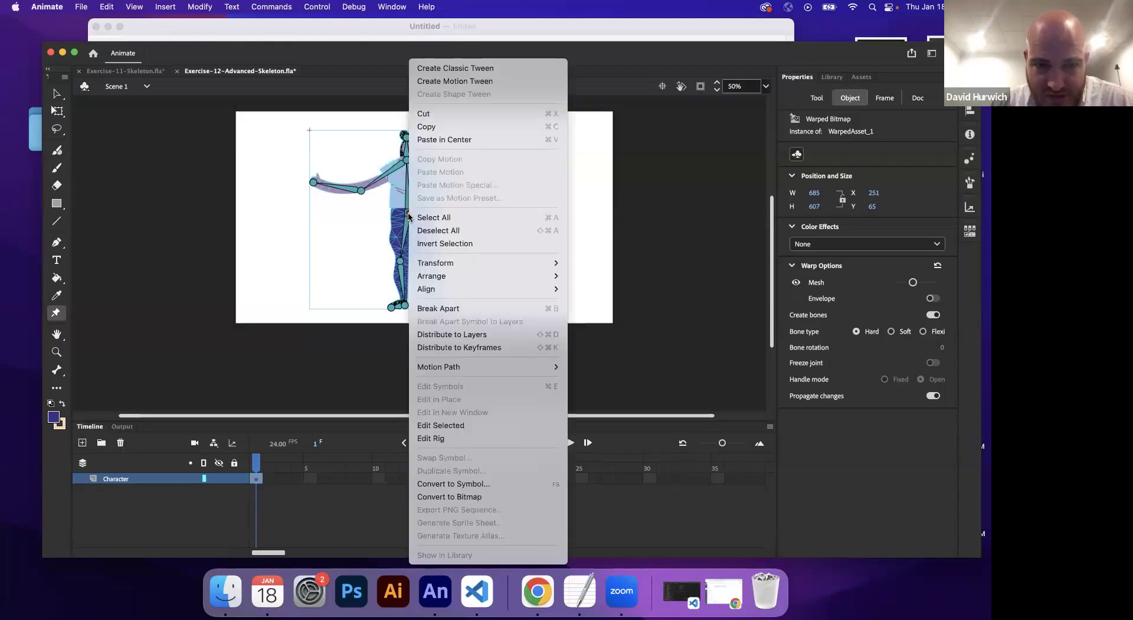
click(458, 438)
click(421, 245)
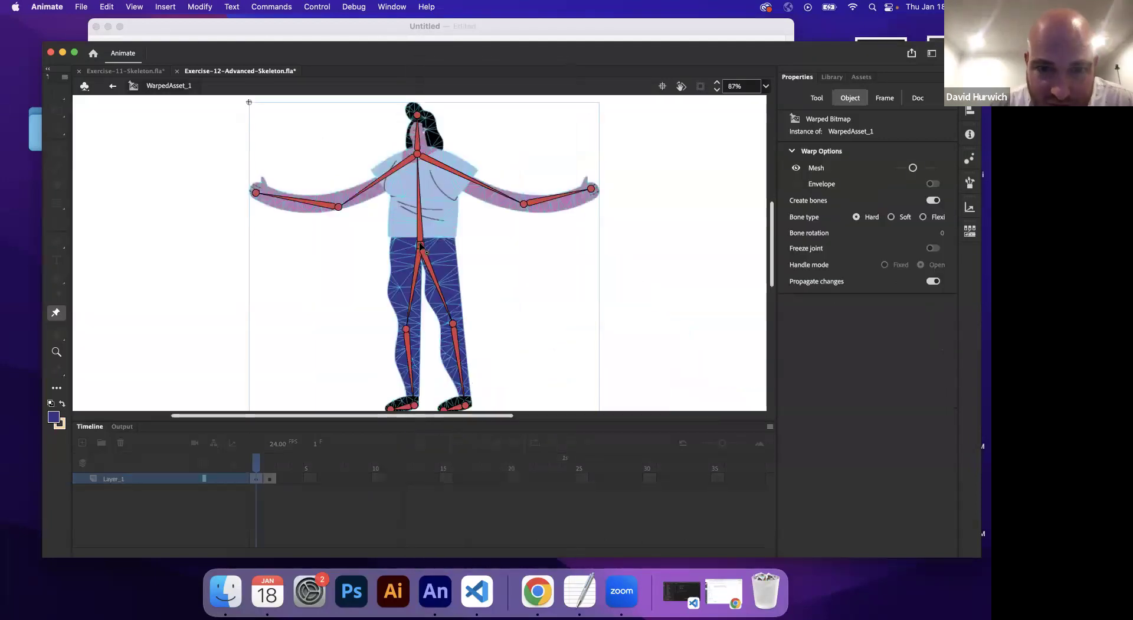
drag(406, 328, 458, 323)
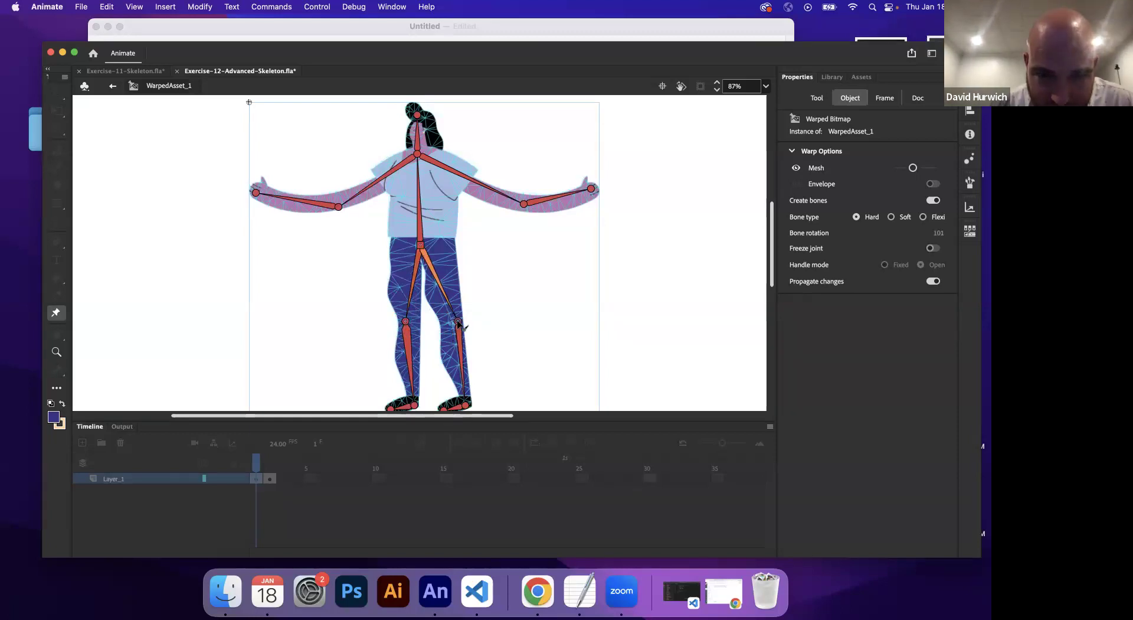
drag(469, 409, 472, 407)
click(415, 406)
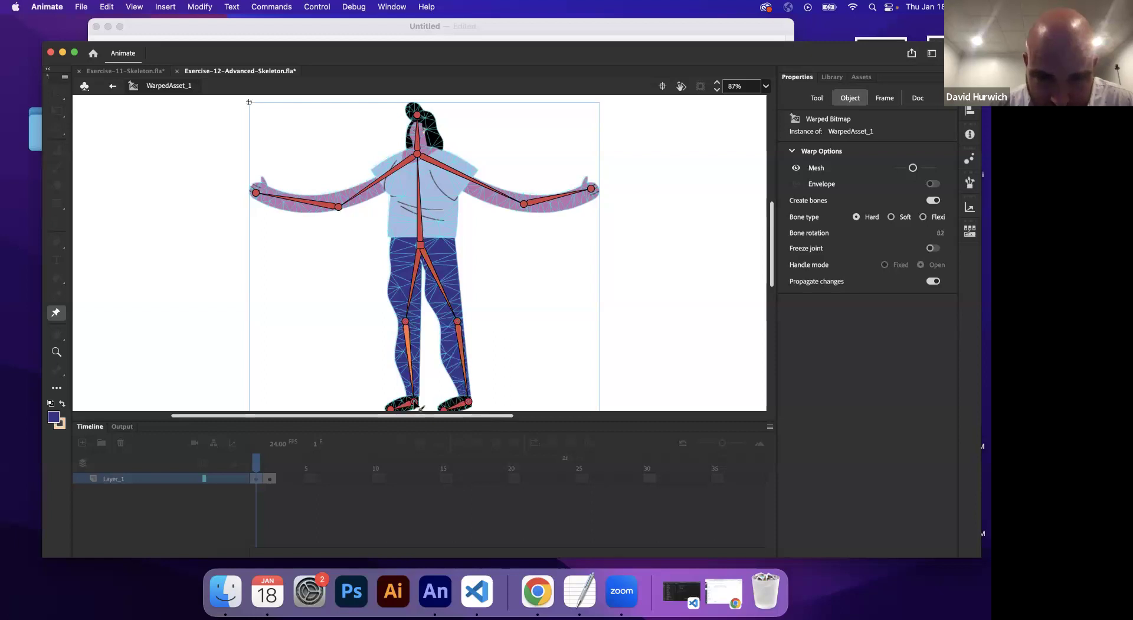
click(517, 204)
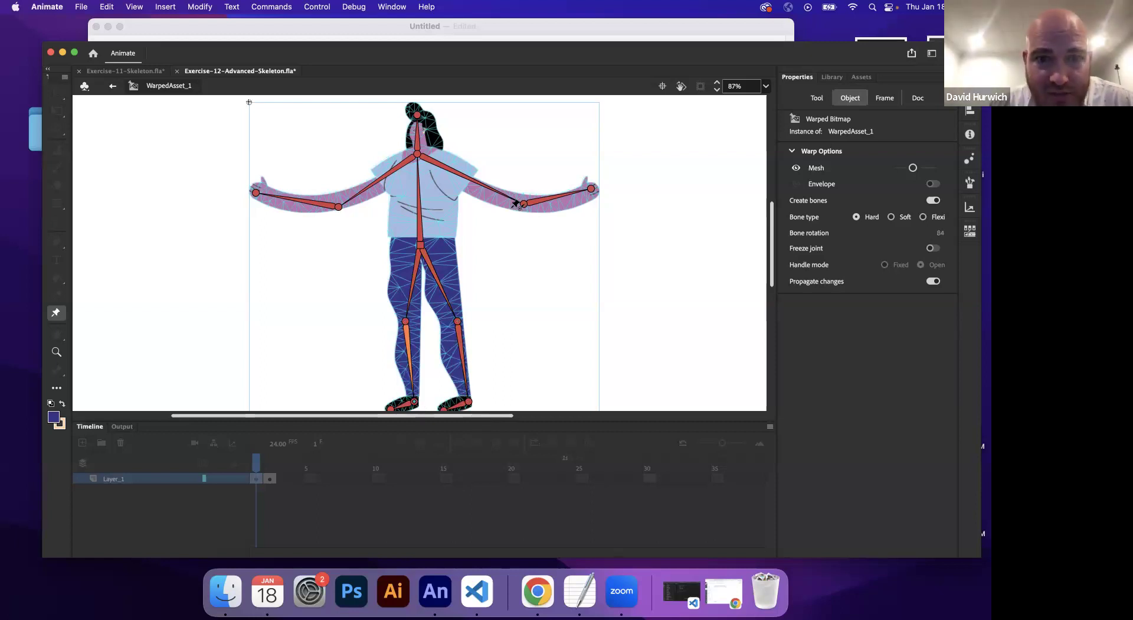
click(419, 154)
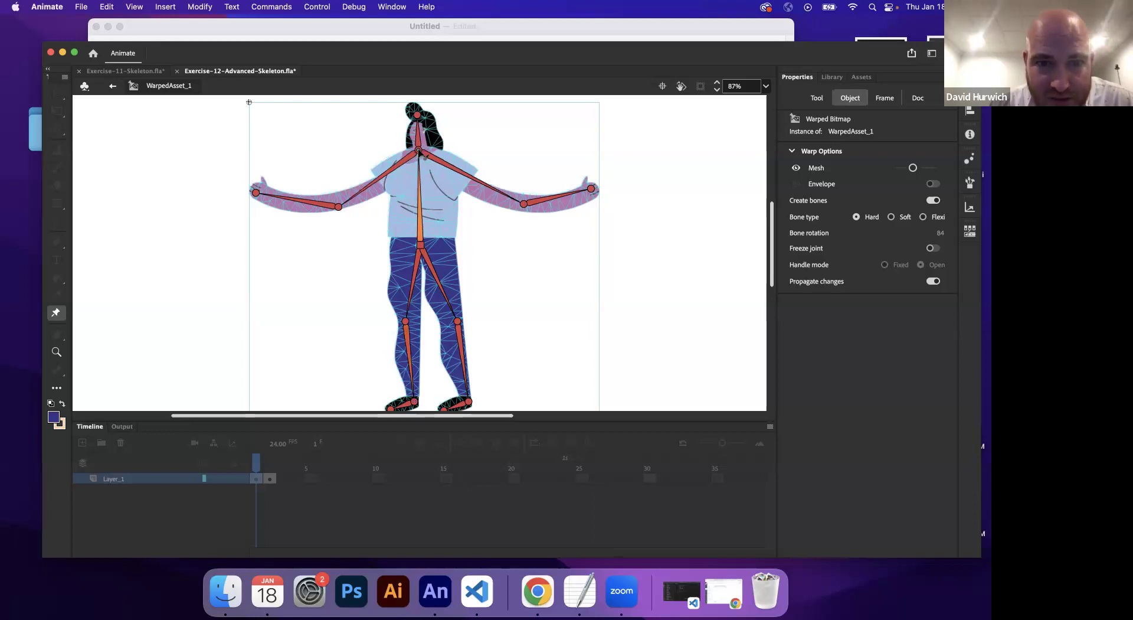
click(112, 86)
click(110, 86)
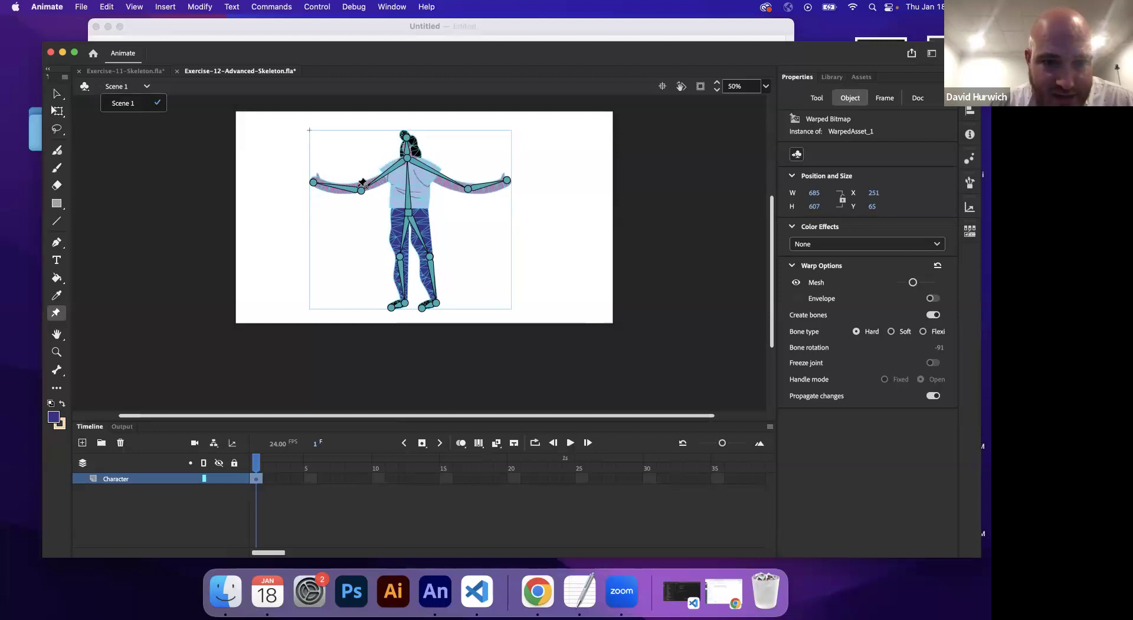
Step: Lower both of the character's upper arms in frame 1 so the arms angle down from the shoulders
click(391, 172)
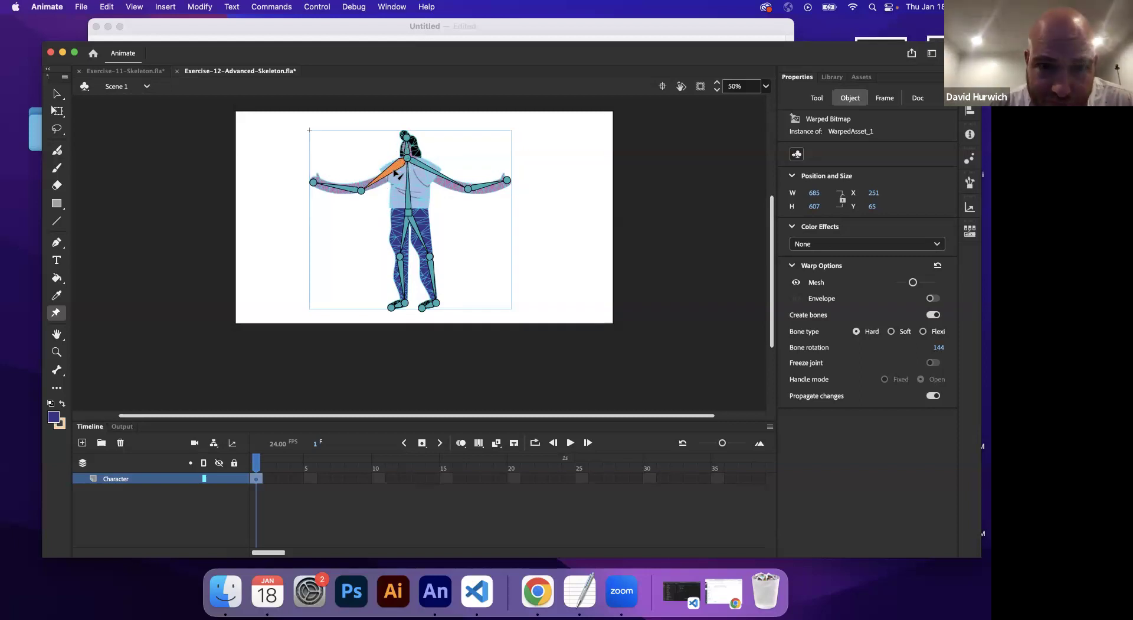
click(361, 190)
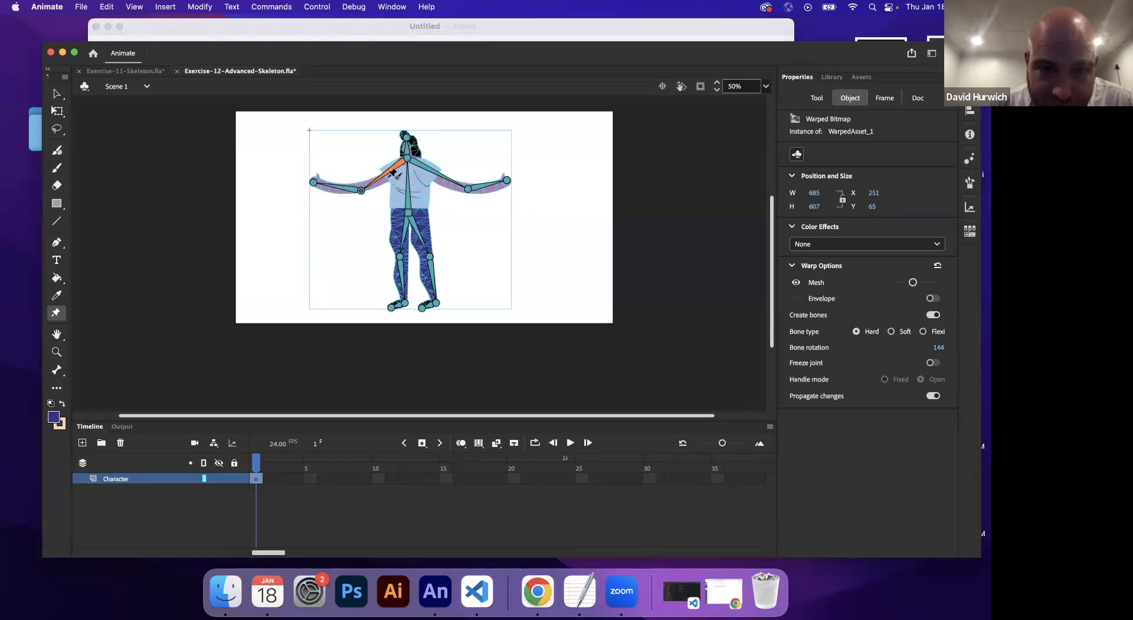
drag(381, 191, 390, 195)
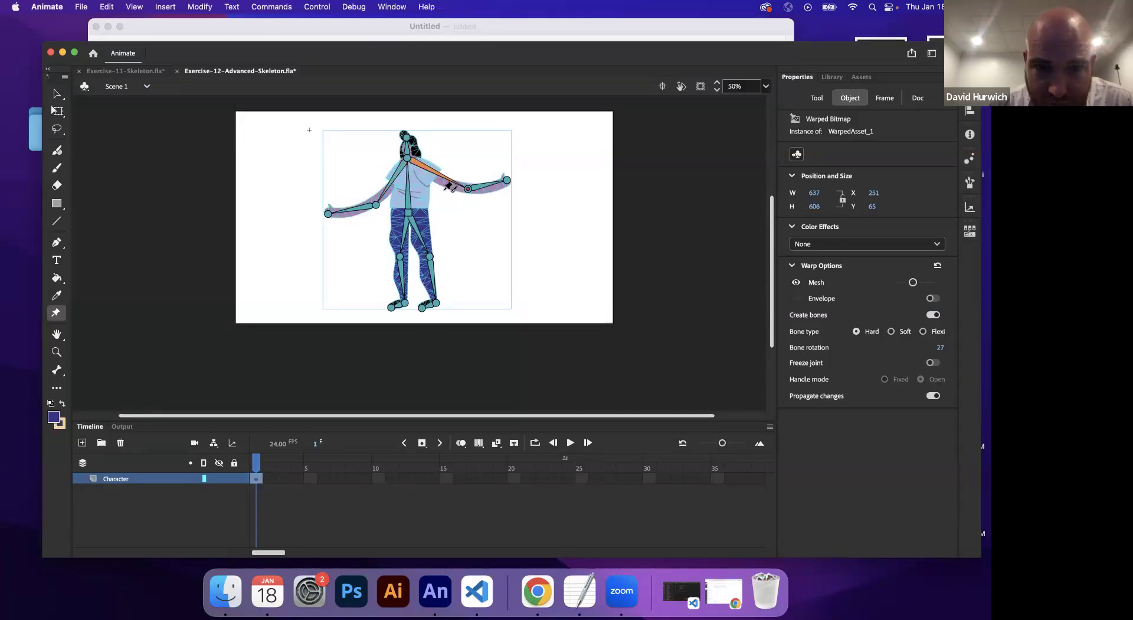
drag(455, 183, 443, 203)
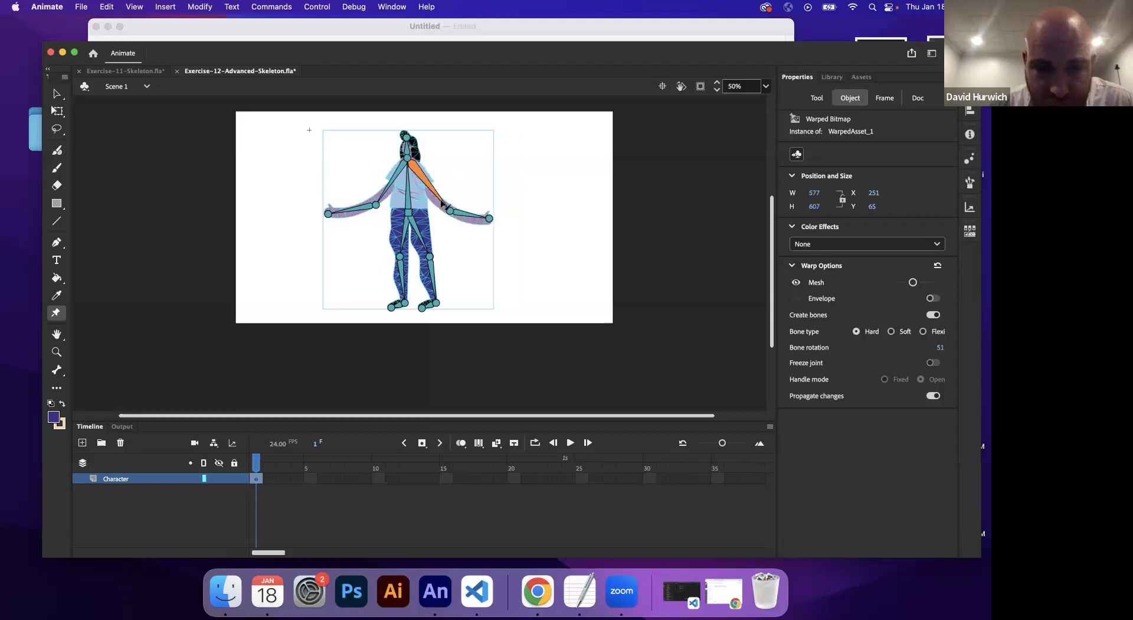
Step: Insert a keyframe at frame 20 on the Character layer and pose both arms there with bent elbows and raised hands
click(511, 478)
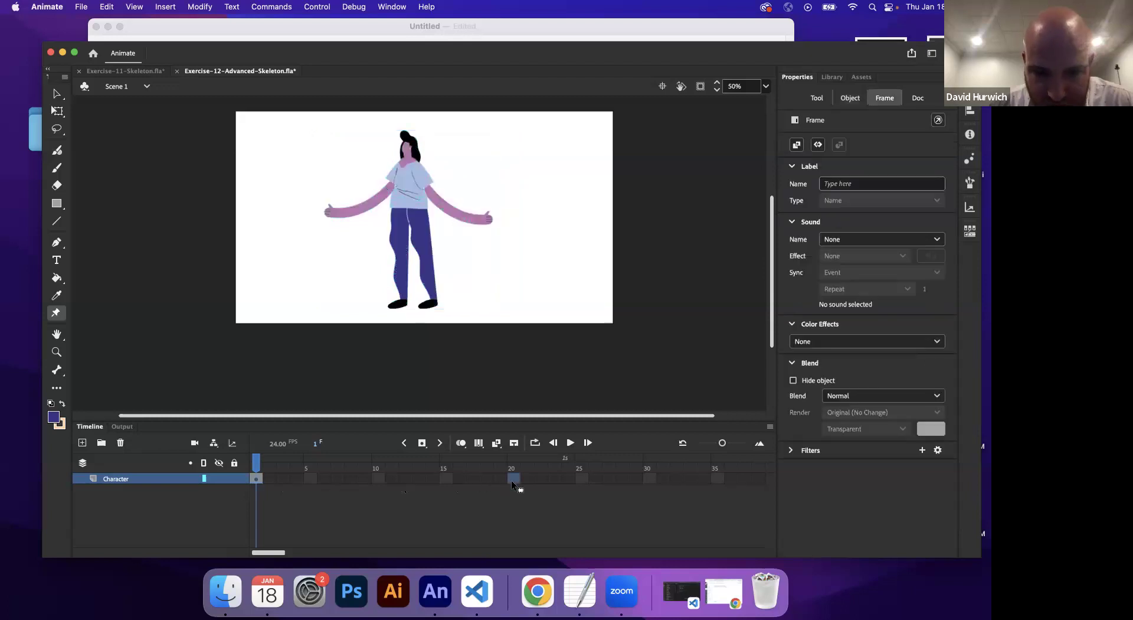
right_click(511, 479)
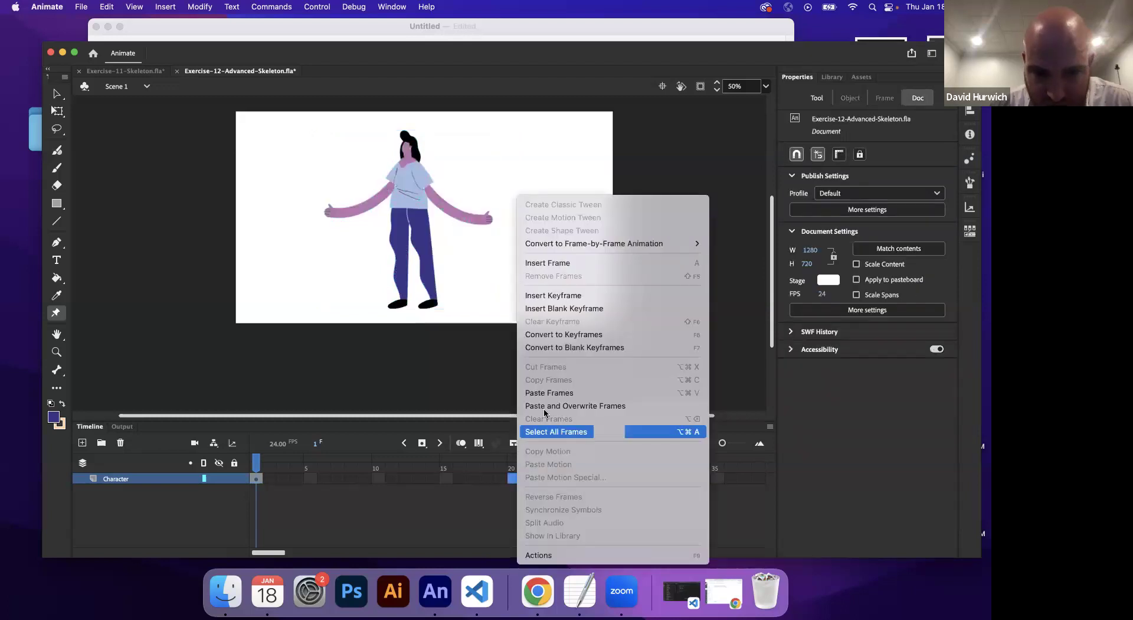
click(556, 295)
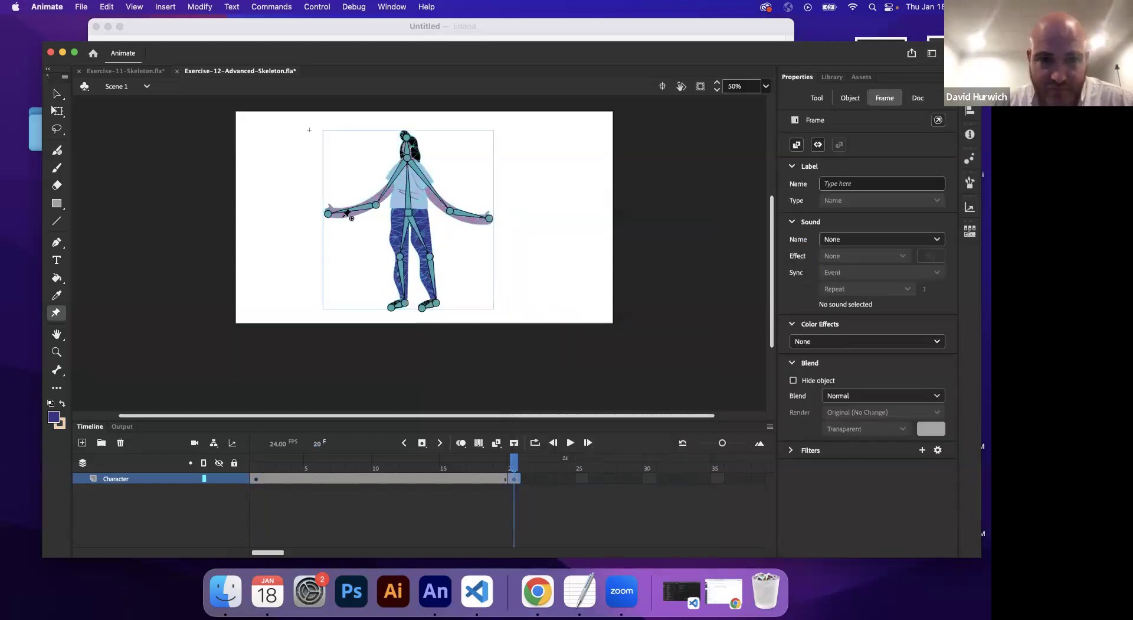
drag(328, 214, 334, 147)
drag(376, 203, 348, 203)
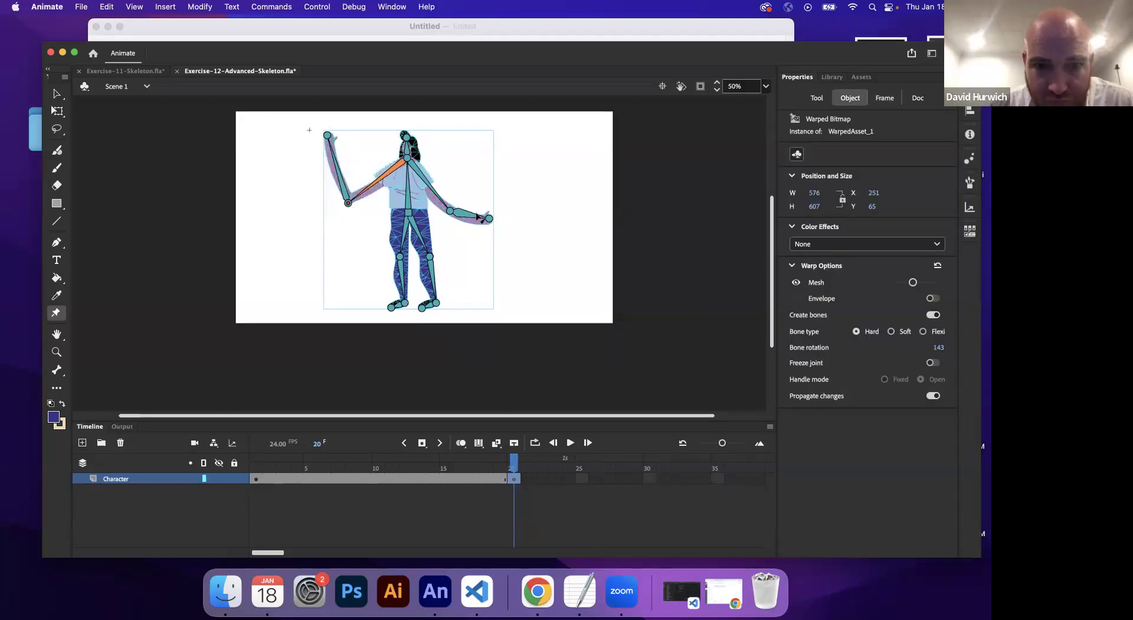
drag(490, 219, 517, 156)
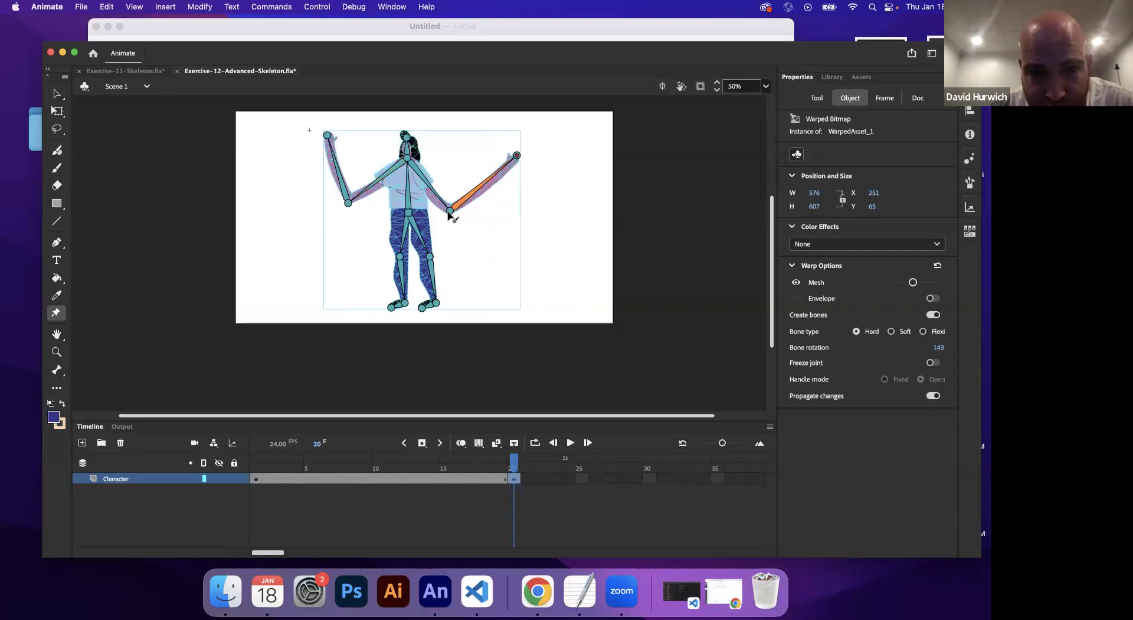
drag(458, 211, 472, 200)
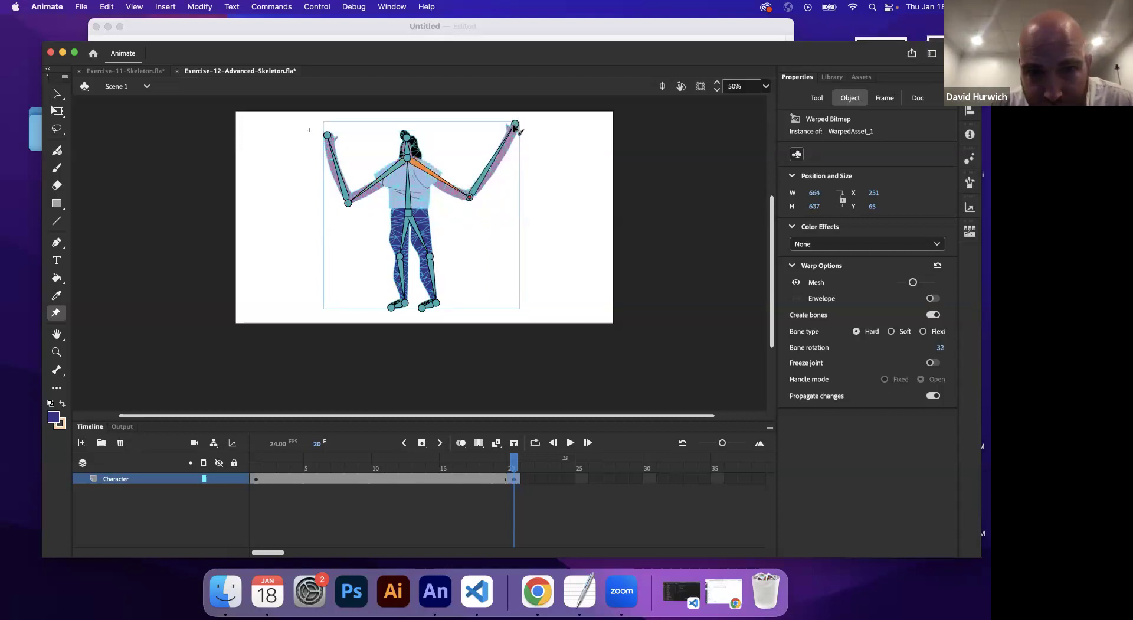
drag(511, 139, 507, 146)
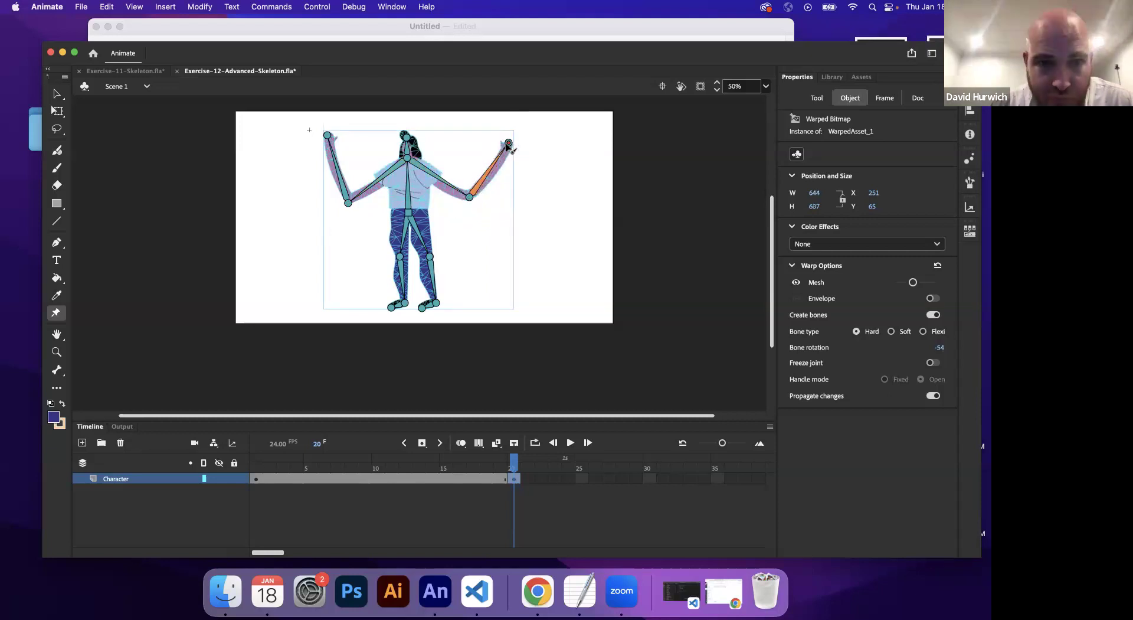
Step: Create a classic tween on the Character layer between frames 1 and 20 and play back the arm movement
click(254, 481)
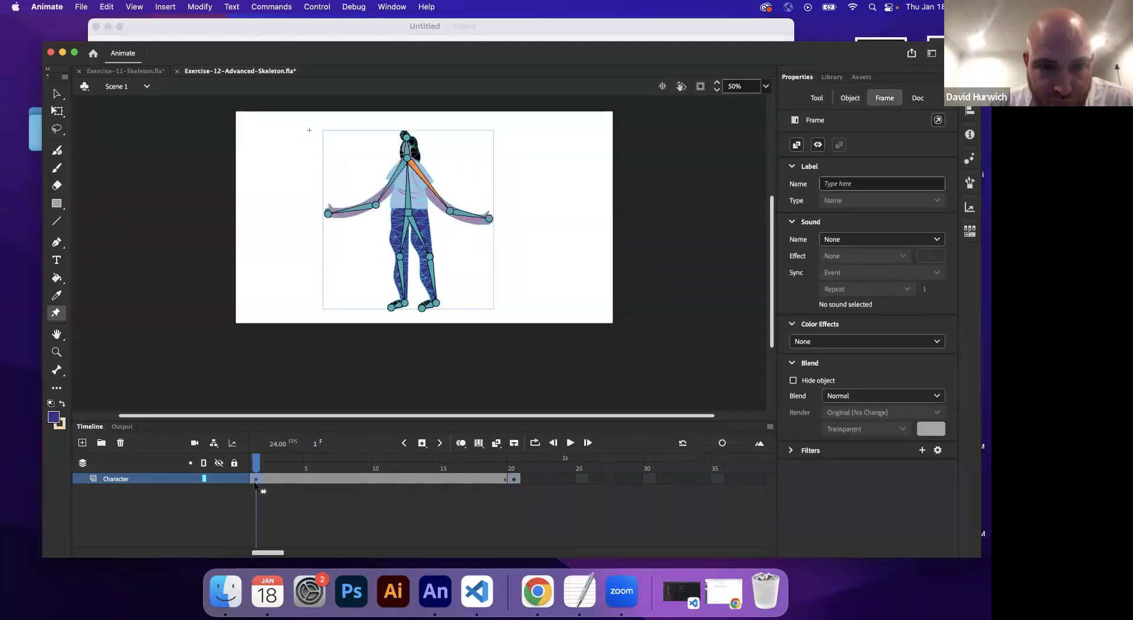
click(166, 7)
click(173, 40)
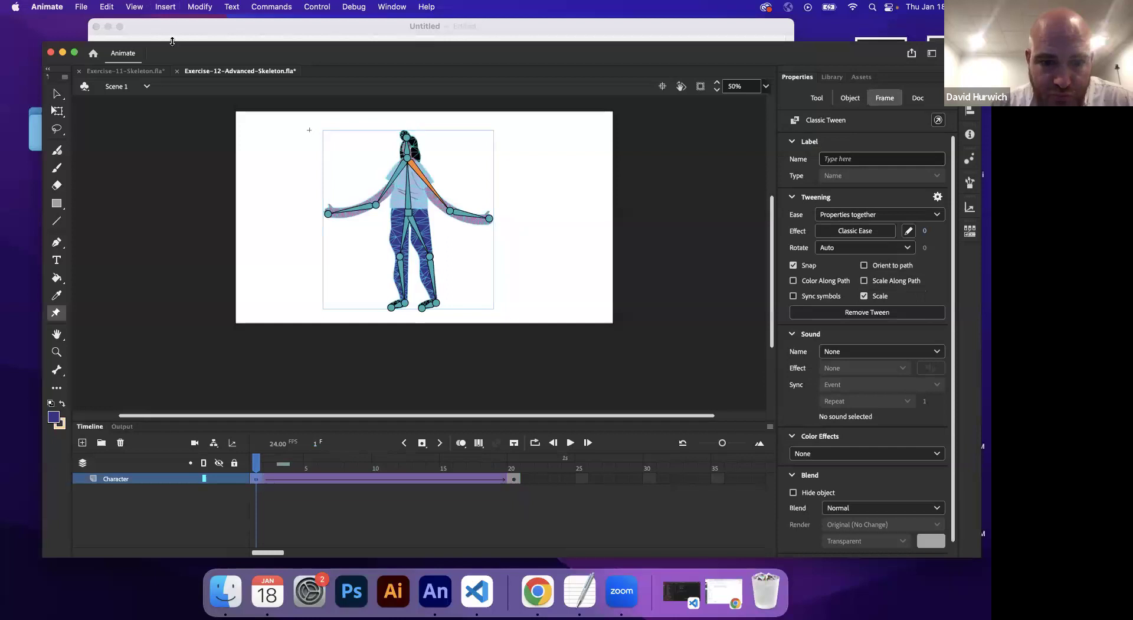
key(Return)
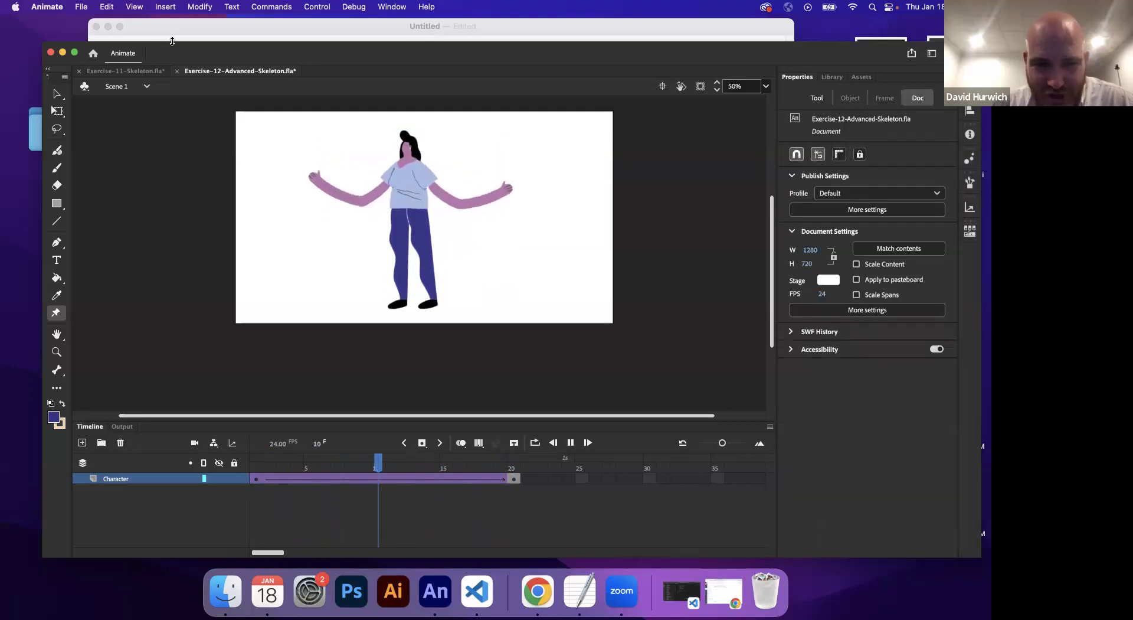
key(Return)
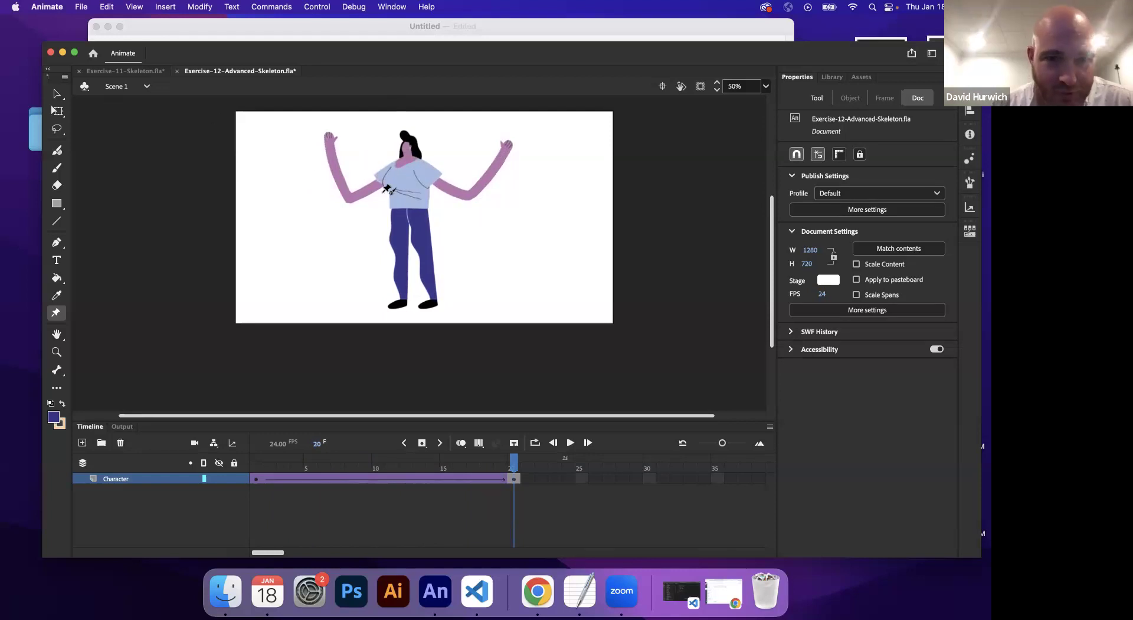
Step: In the frame 20 keyframe, bend the leg on the picture's left side, knee outward and foot lifted behind the standing leg
click(518, 479)
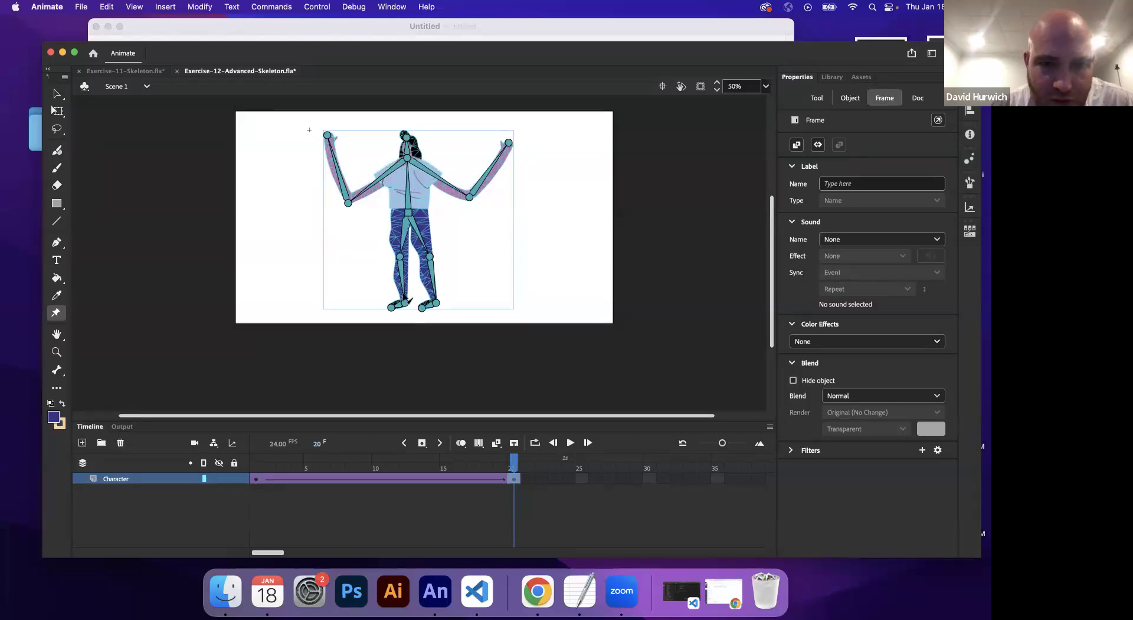
click(254, 479)
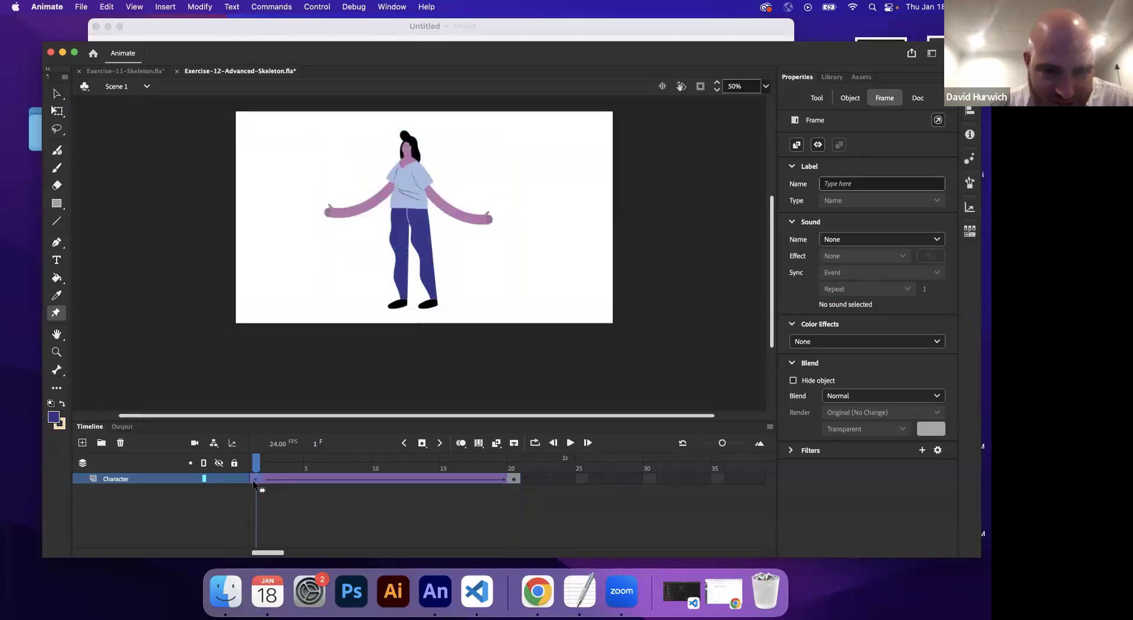
mouse_move(400, 258)
mouse_down()
mouse_move(375, 260)
mouse_move(399, 259)
mouse_up()
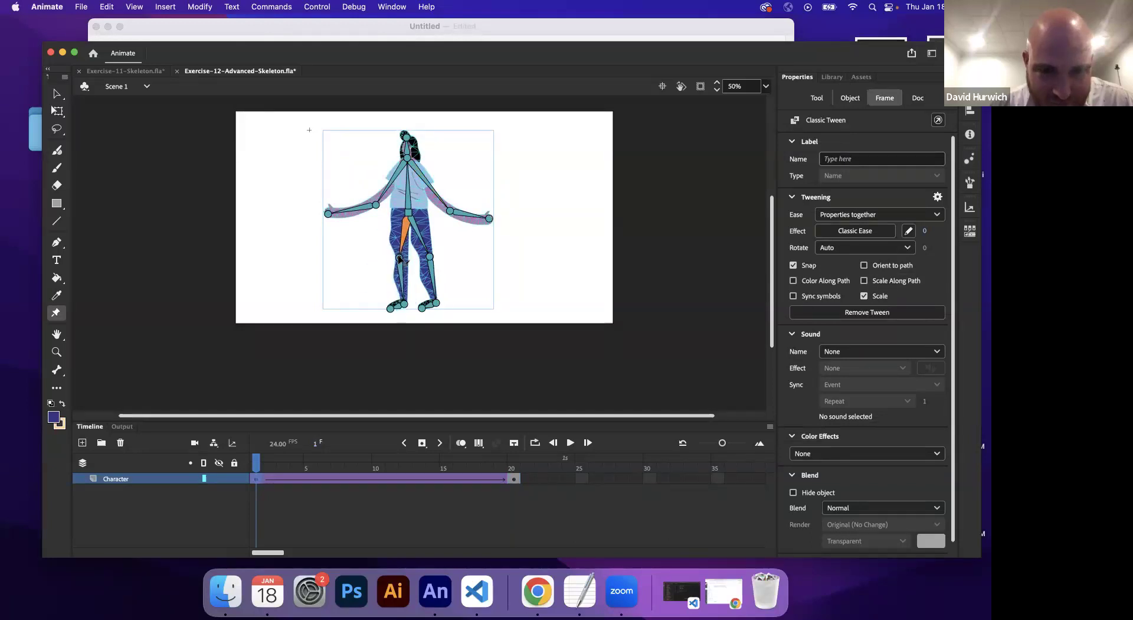
click(512, 478)
drag(402, 260, 358, 290)
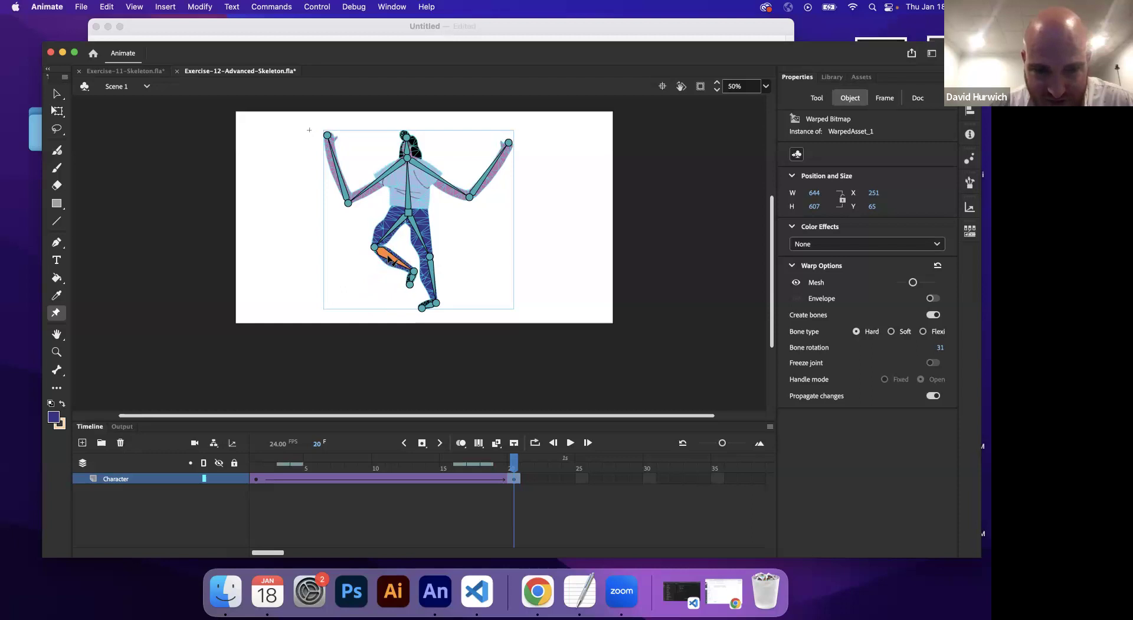
Step: Play the animation repeatedly from frame 1 to review the arm and leg movement
click(254, 472)
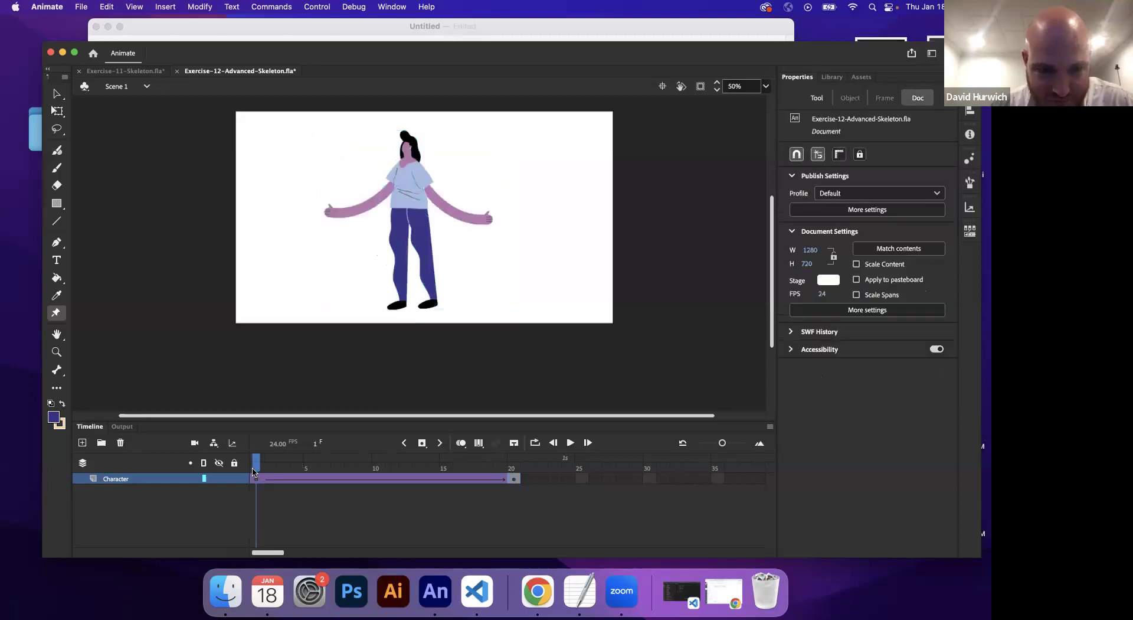
key(Return)
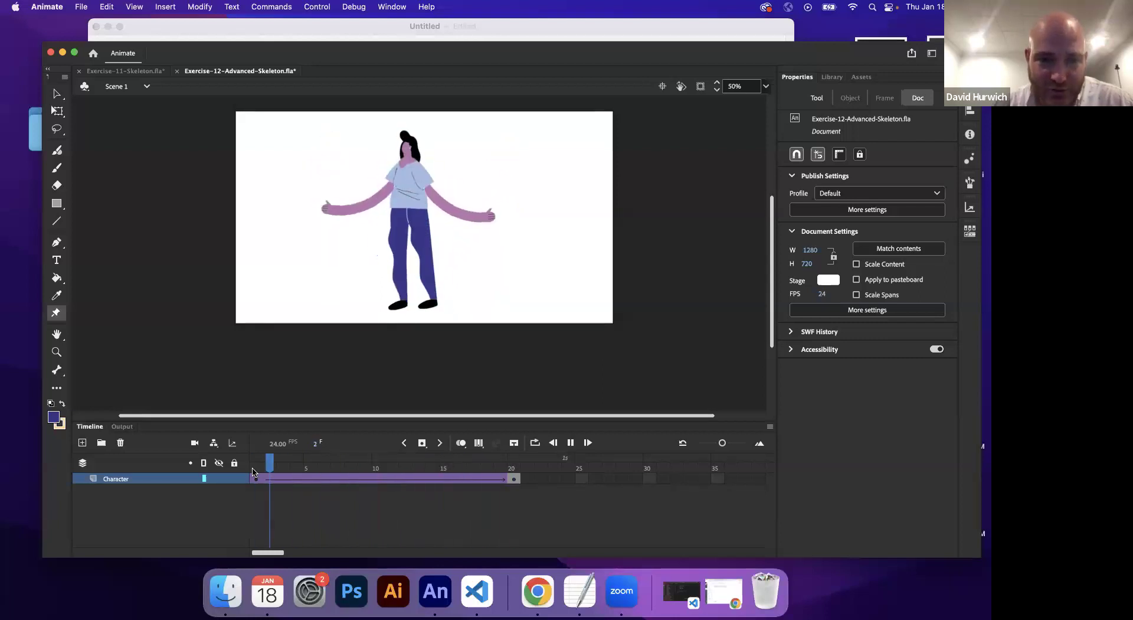
key(Return)
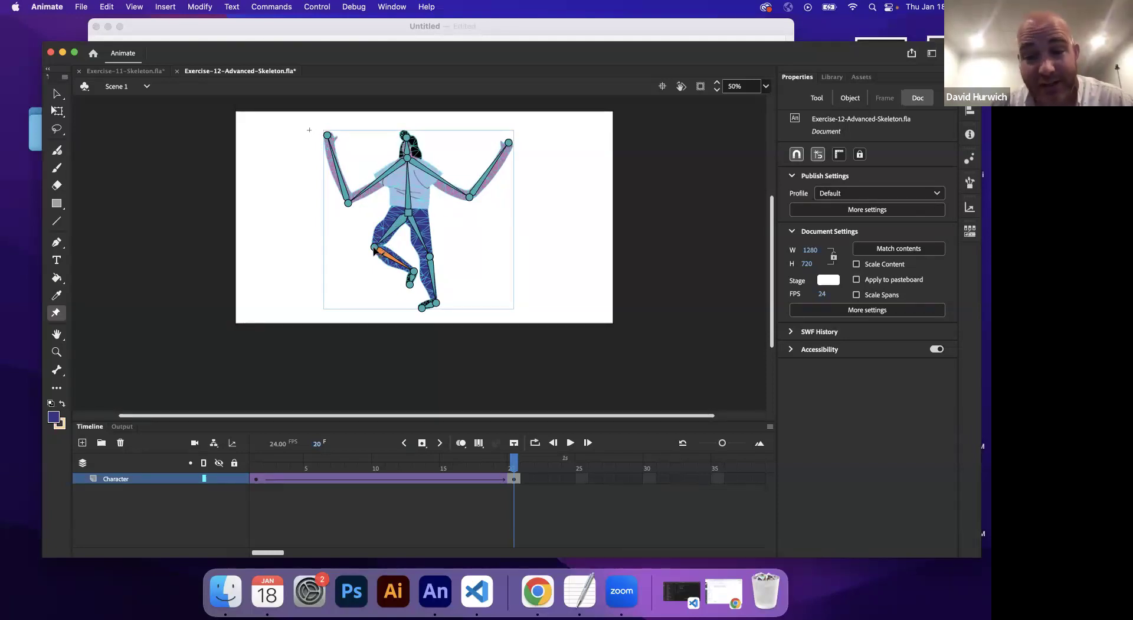
key(Return)
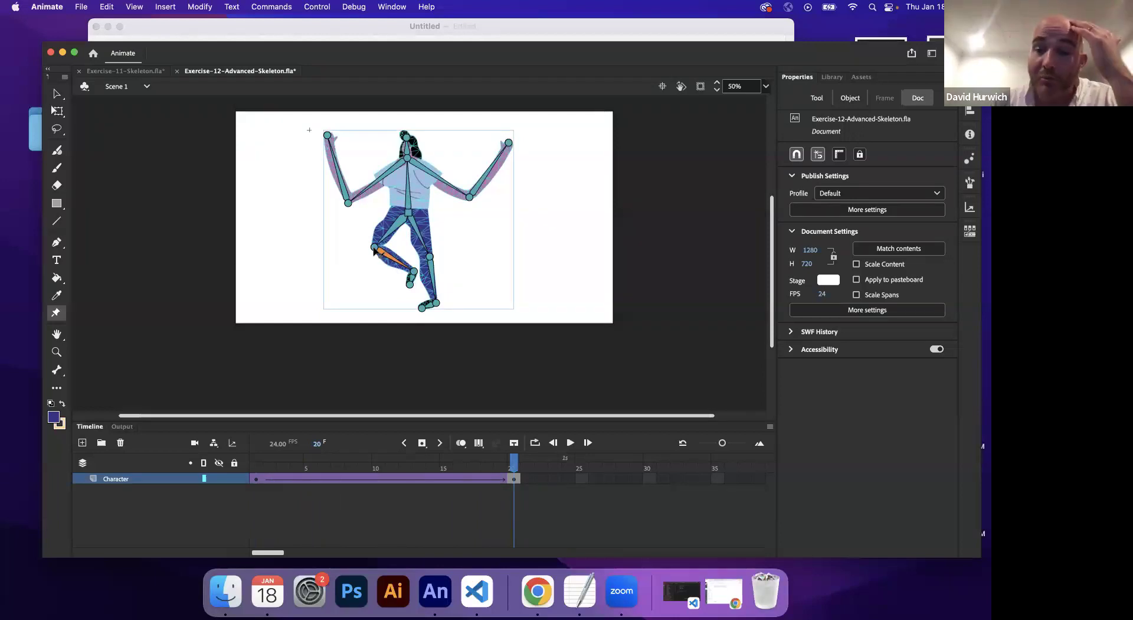
key(Return)
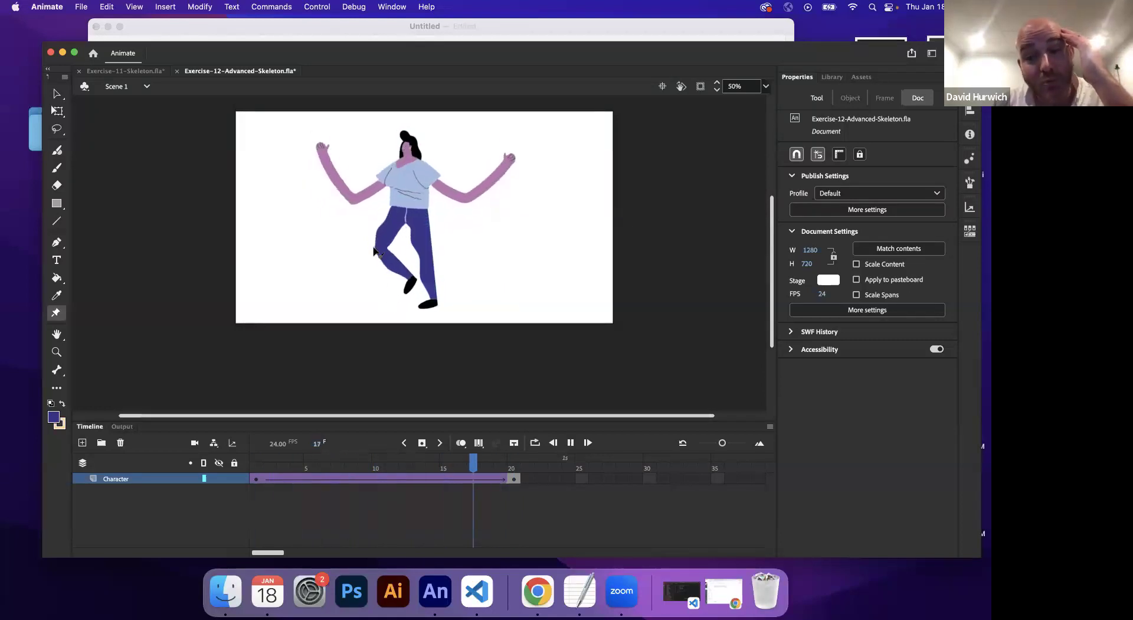
key(Return)
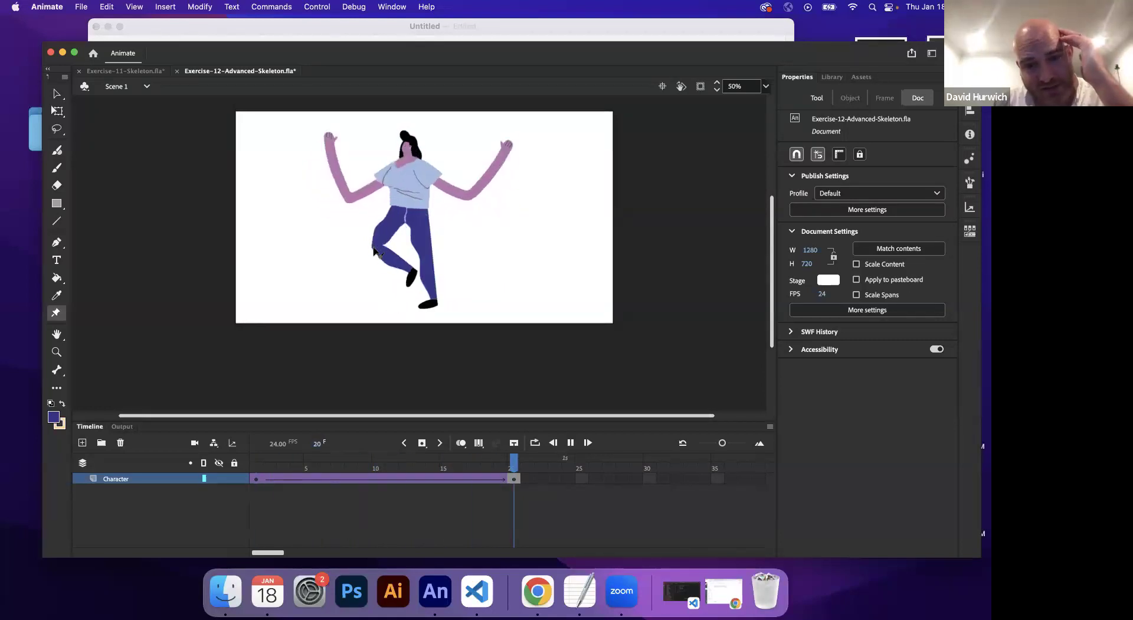
key(Return)
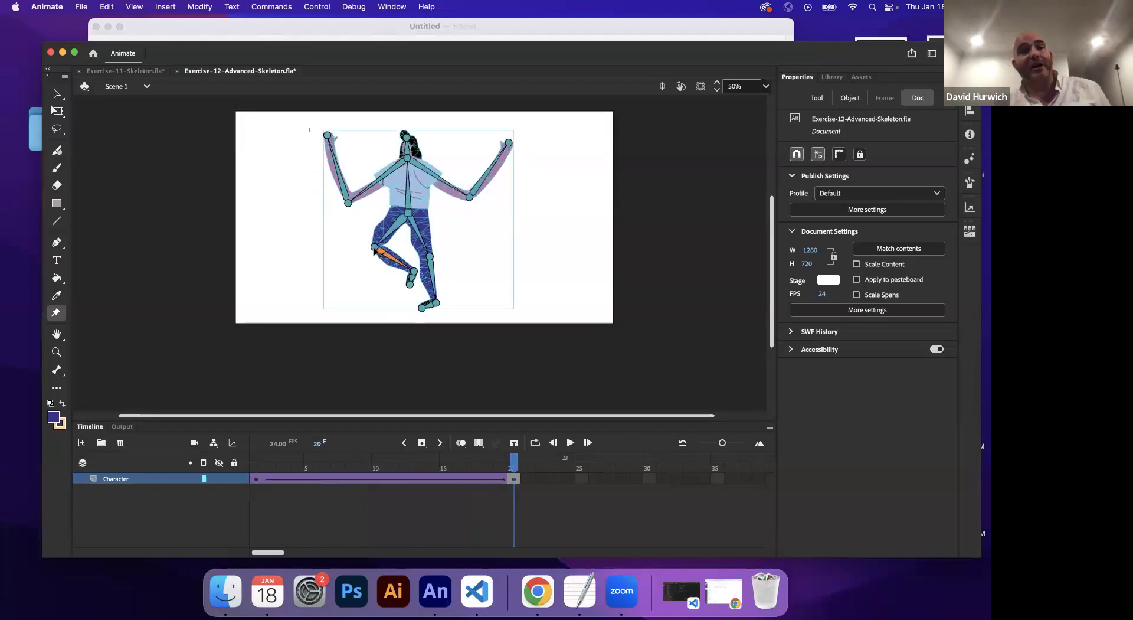
key(Return)
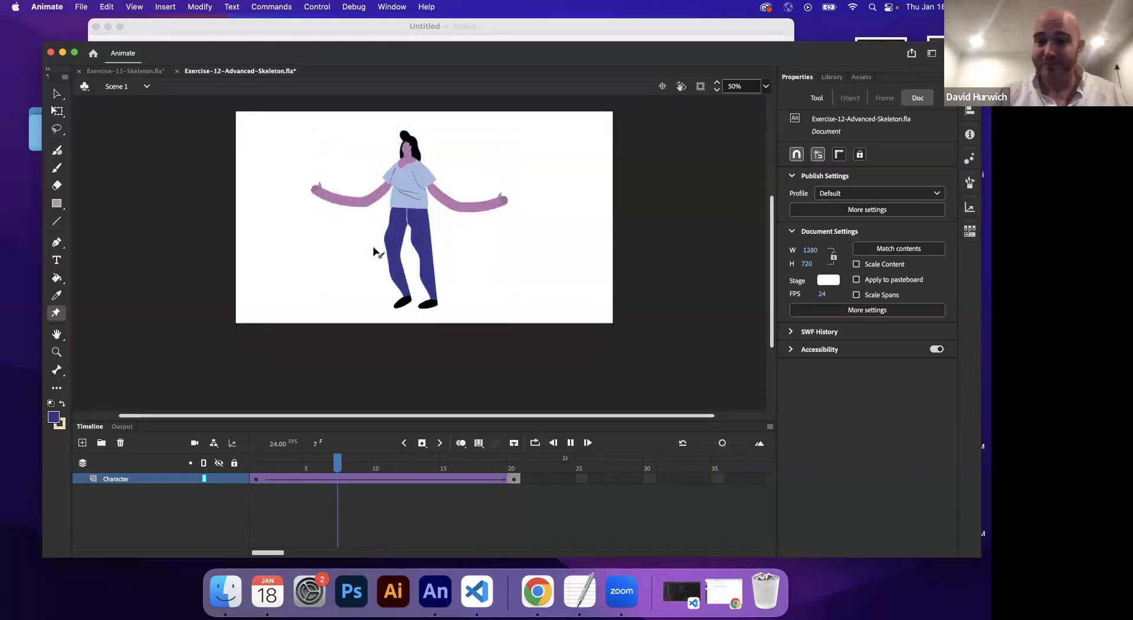